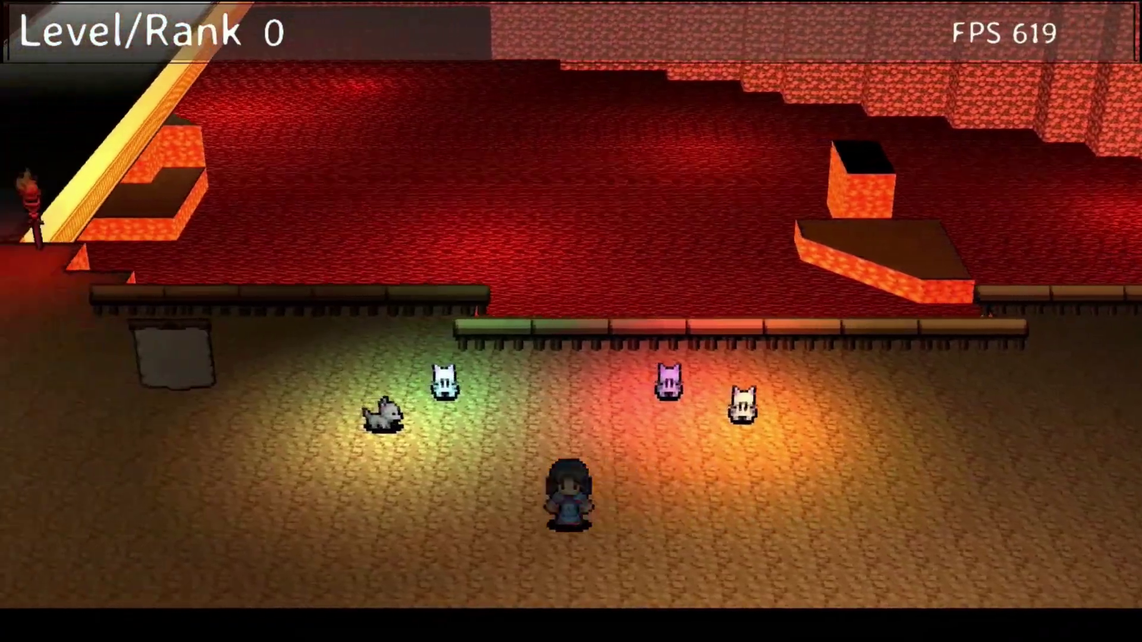
Walk the character forward from the group of cats to the torch-lit bridge over the lava.
{"action": "key", "text": "Up"}
{"action": "key", "text": "Up"}
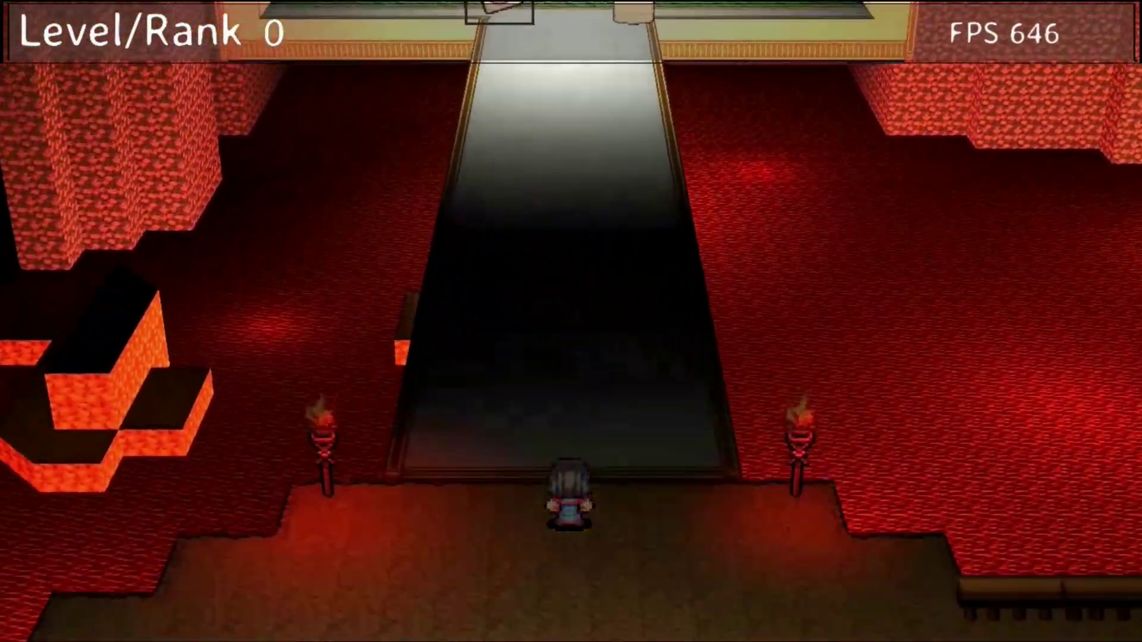
{"action": "key", "text": "Up"}
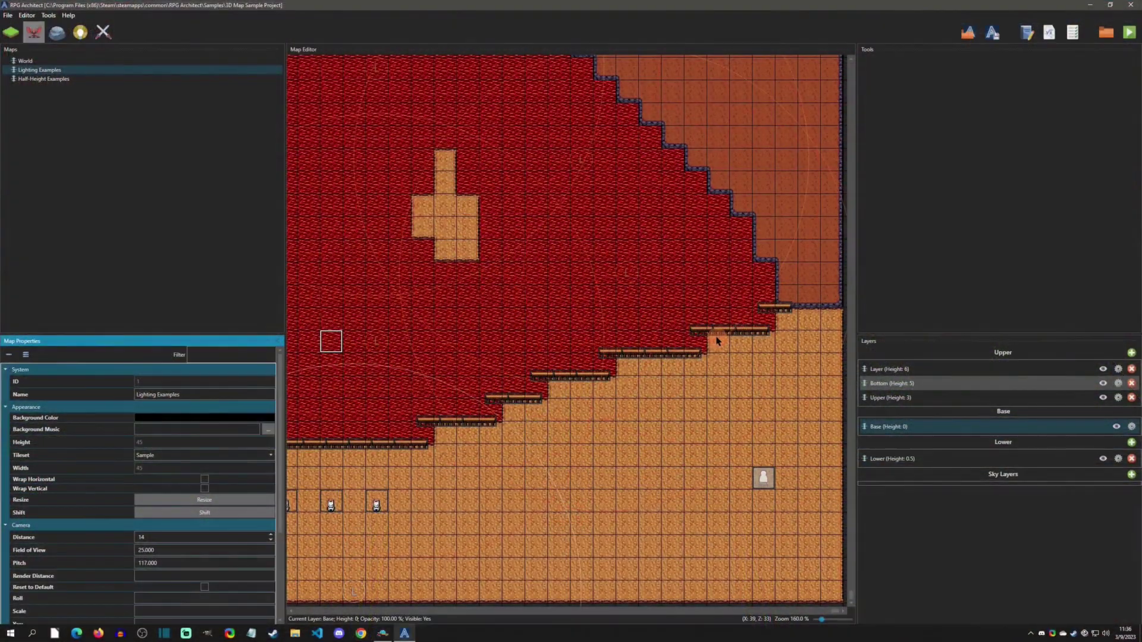
Open the Lighting Examples map and test-play it from the player's starting spot.
{"action": "left_click", "coordinate": [47, 70]}
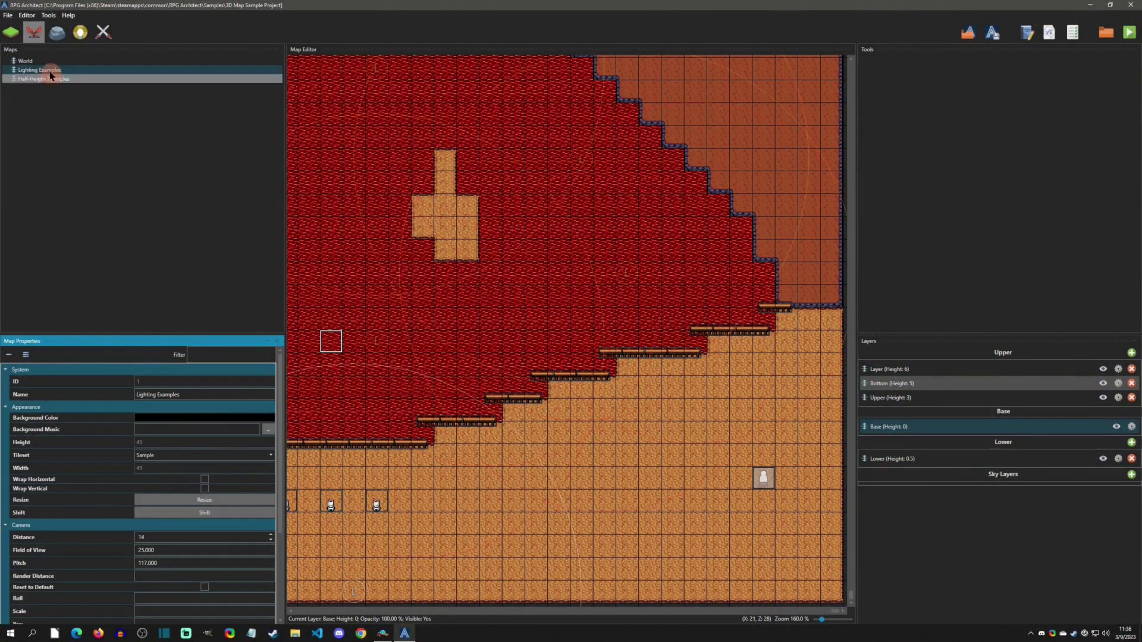
{"action": "left_click", "coordinate": [762, 478]}
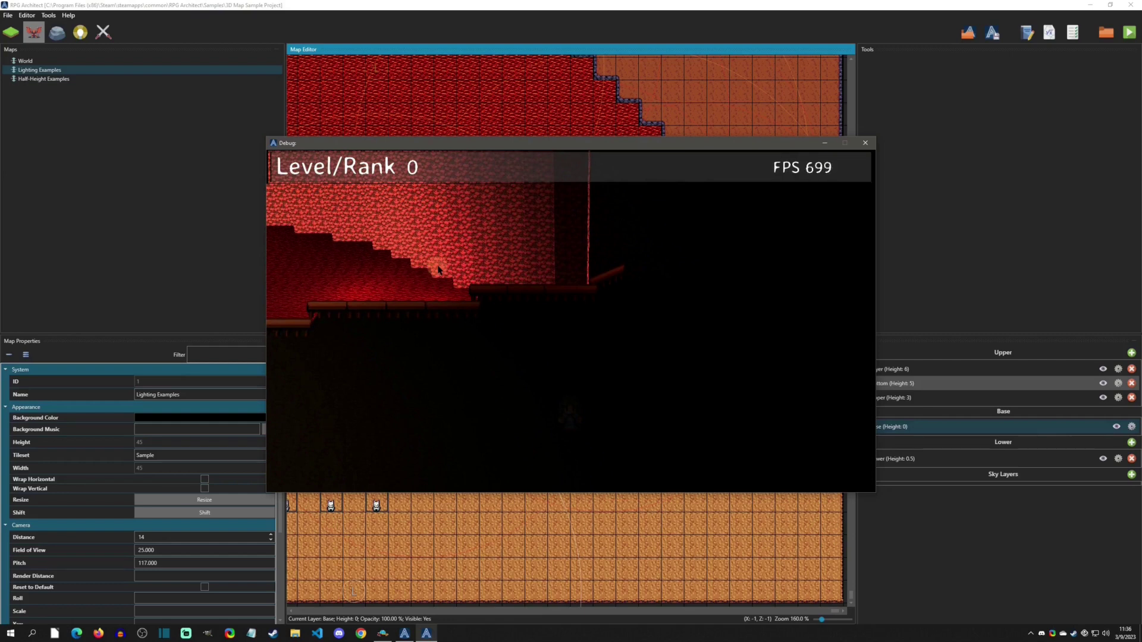
{"action": "left_click", "coordinate": [865, 143]}
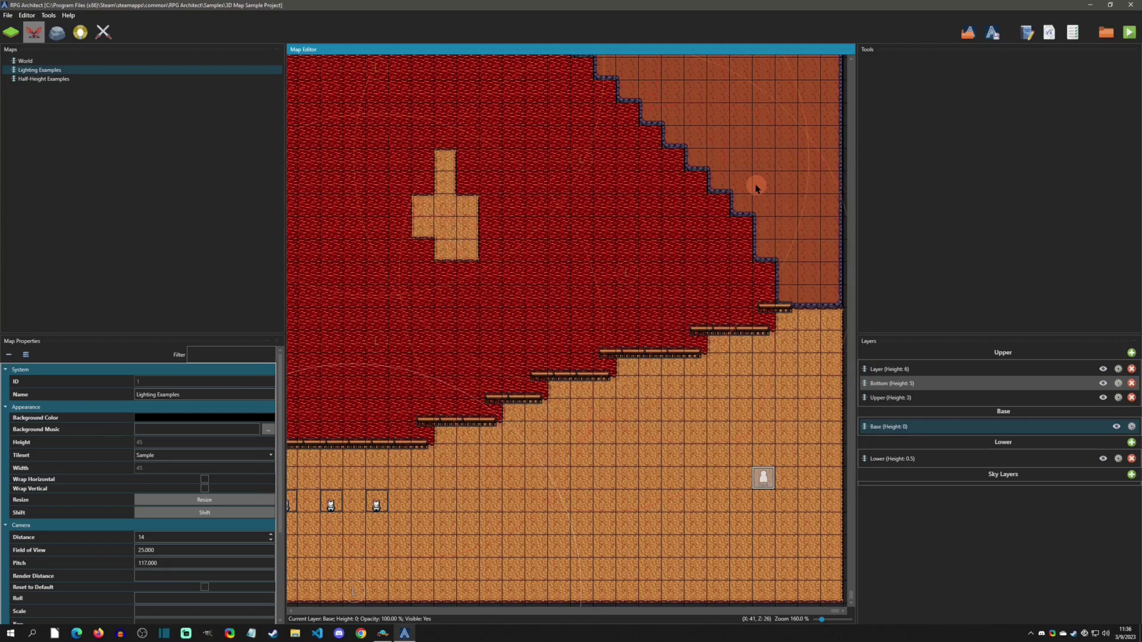
Disable lighting in the Lighting Examples map's properties and test-play the map.
{"action": "left_click_drag", "start_coordinate": [280, 364], "coordinate": [280, 457]}
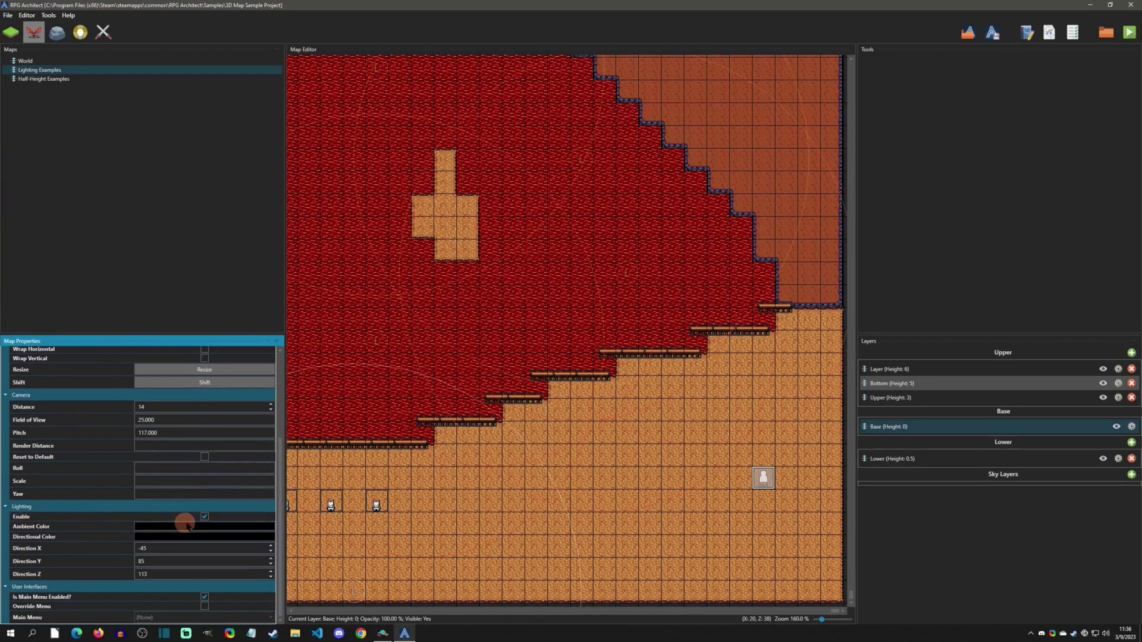
{"action": "left_click", "coordinate": [204, 517]}
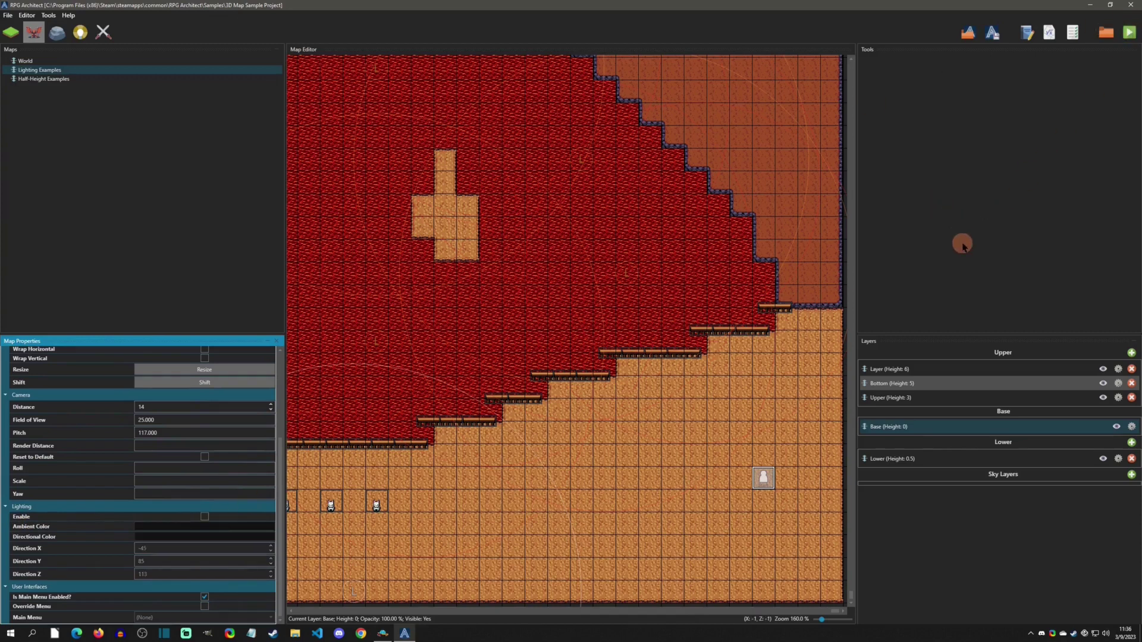
{"action": "key", "text": "F5"}
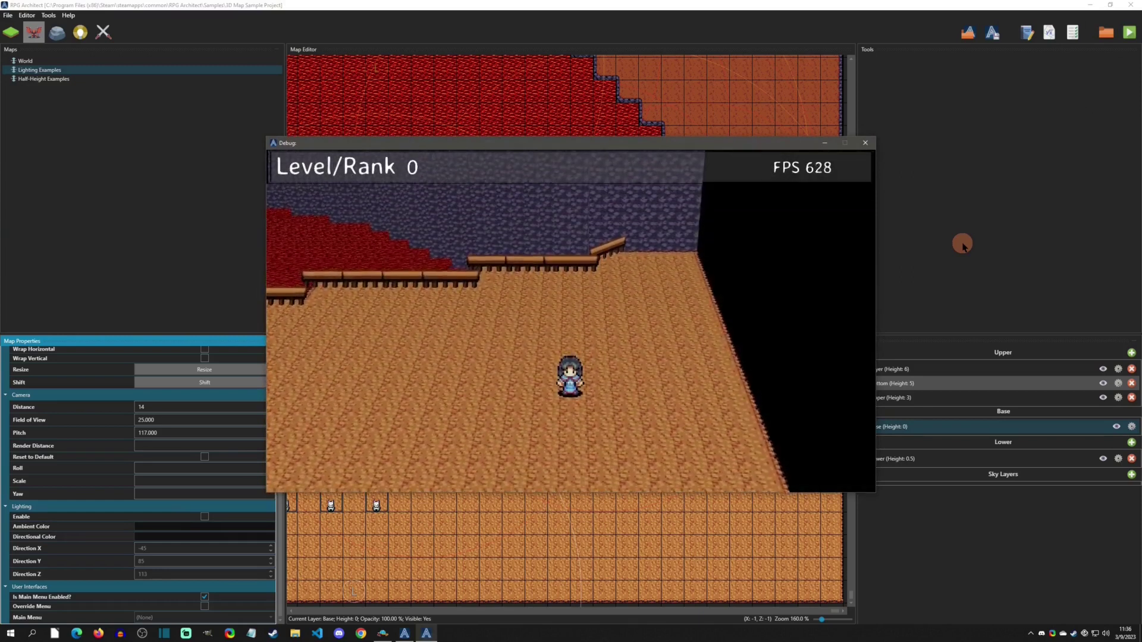
{"action": "left_click", "coordinate": [877, 149]}
Re-enable lighting for the map and test-play it again.
{"action": "left_click", "coordinate": [204, 517]}
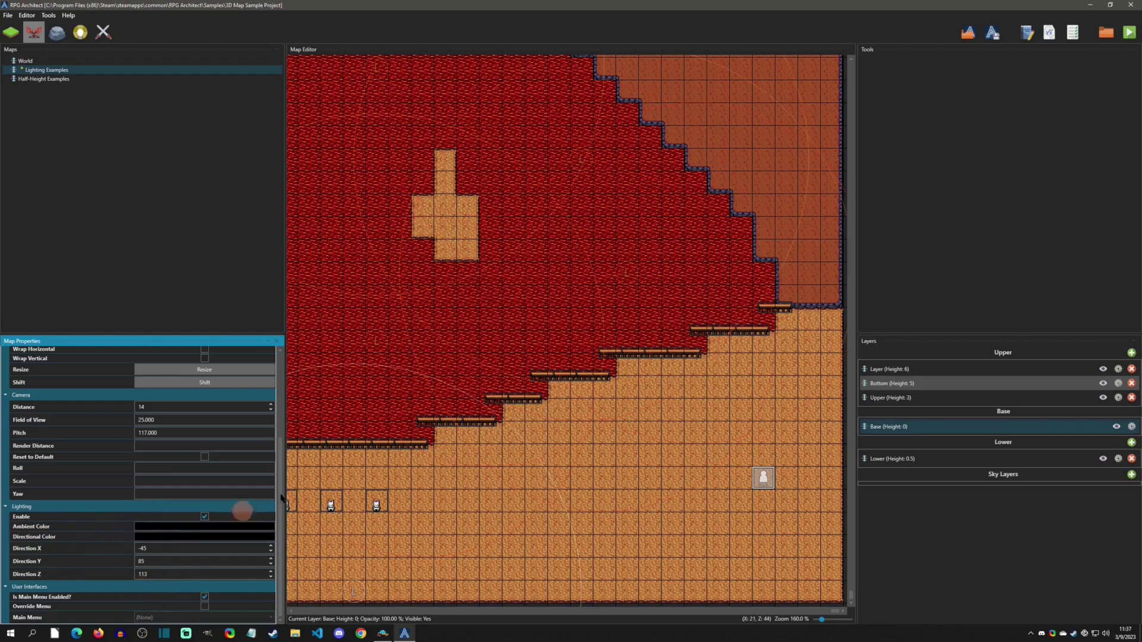
{"action": "left_click", "coordinate": [1129, 32]}
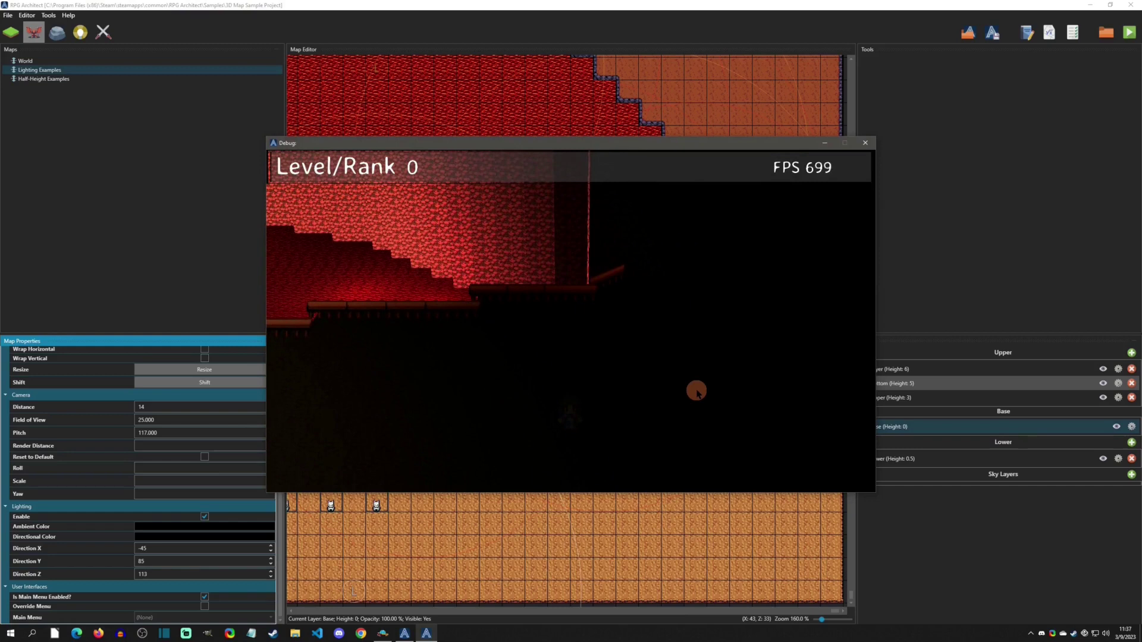
{"action": "left_click", "coordinate": [866, 143]}
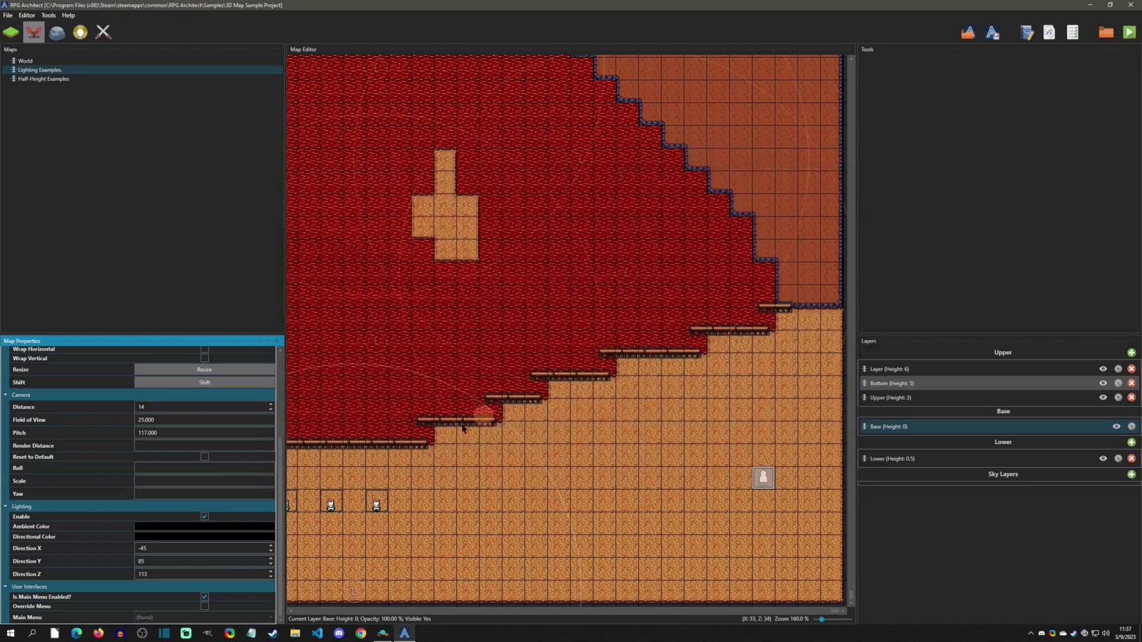
Set the map's ambient light color to white and test-play it, walking the character across the floor.
{"action": "left_click", "coordinate": [216, 520]}
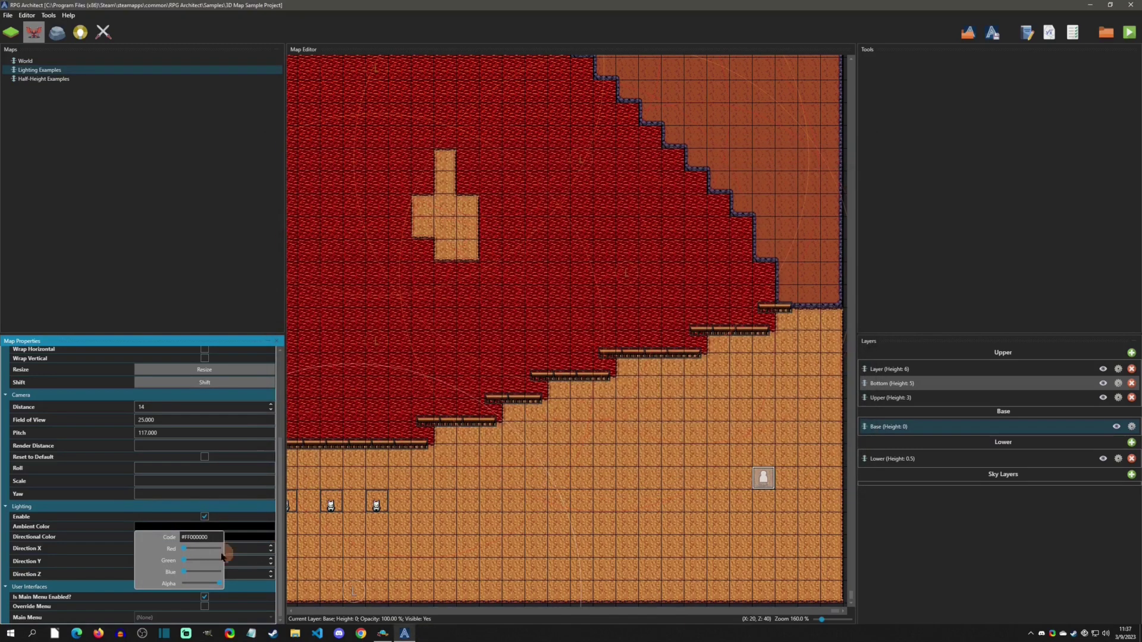
{"action": "left_click_drag", "start_coordinate": [185, 548], "coordinate": [227, 572]}
{"action": "left_click", "coordinate": [1131, 32]}
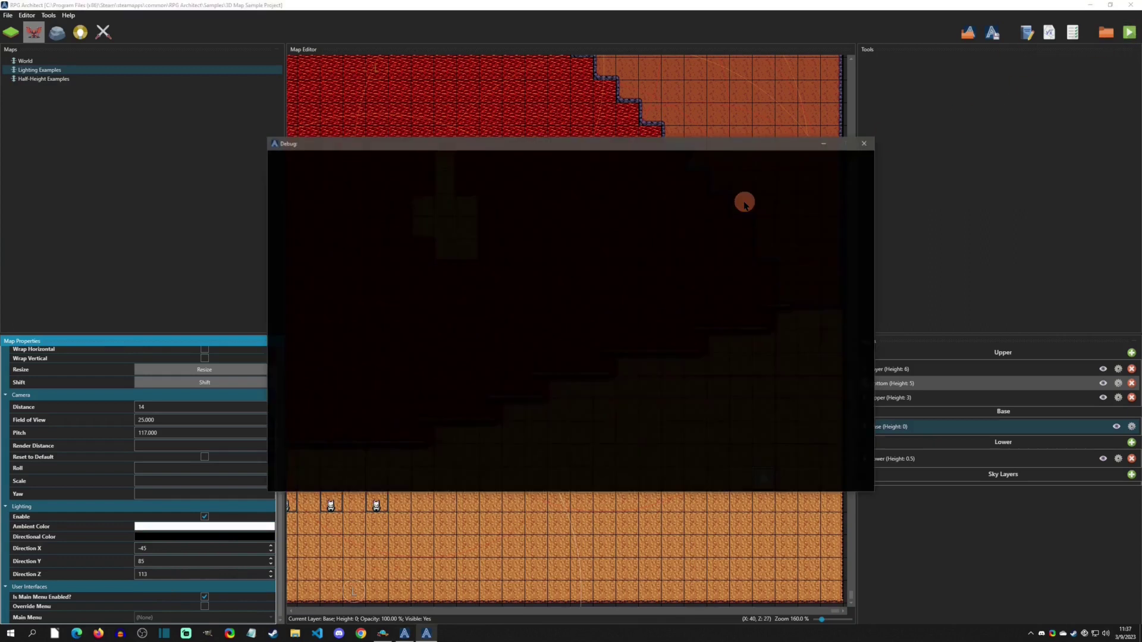
{"action": "key", "text": "Left"}
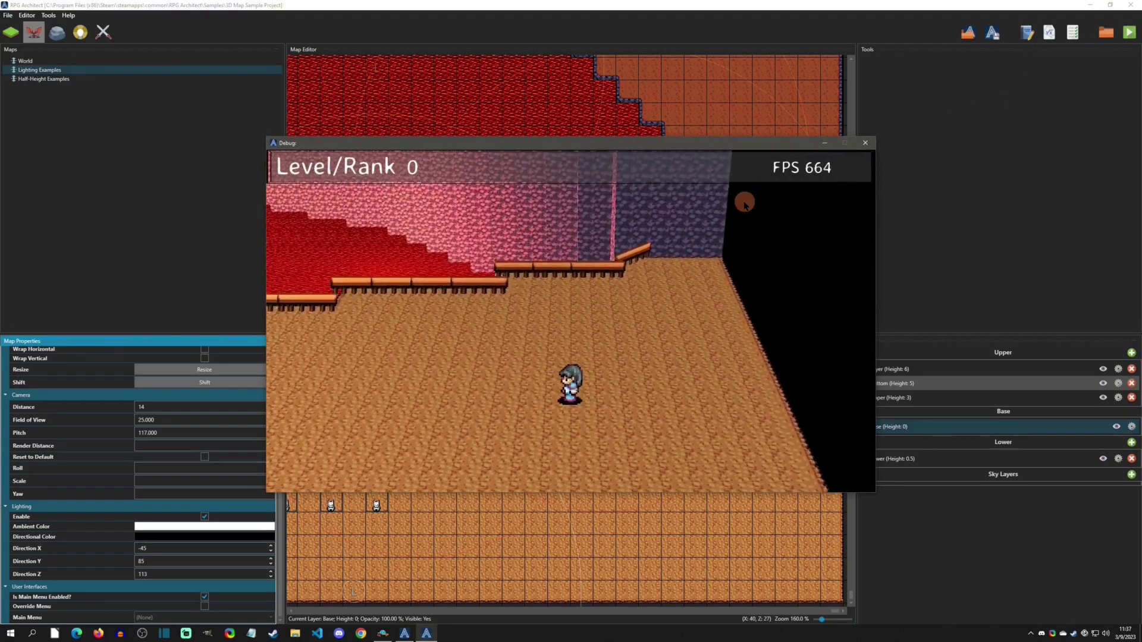
{"action": "key", "text": "Down"}
{"action": "key", "text": "Left"}
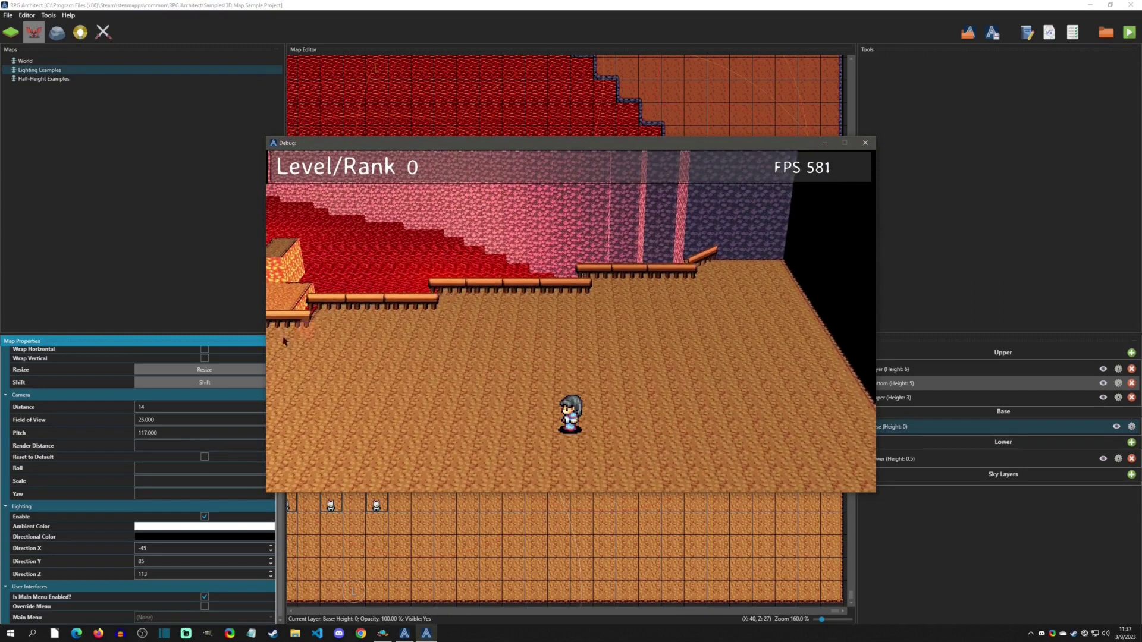
{"action": "left_click", "coordinate": [865, 144]}
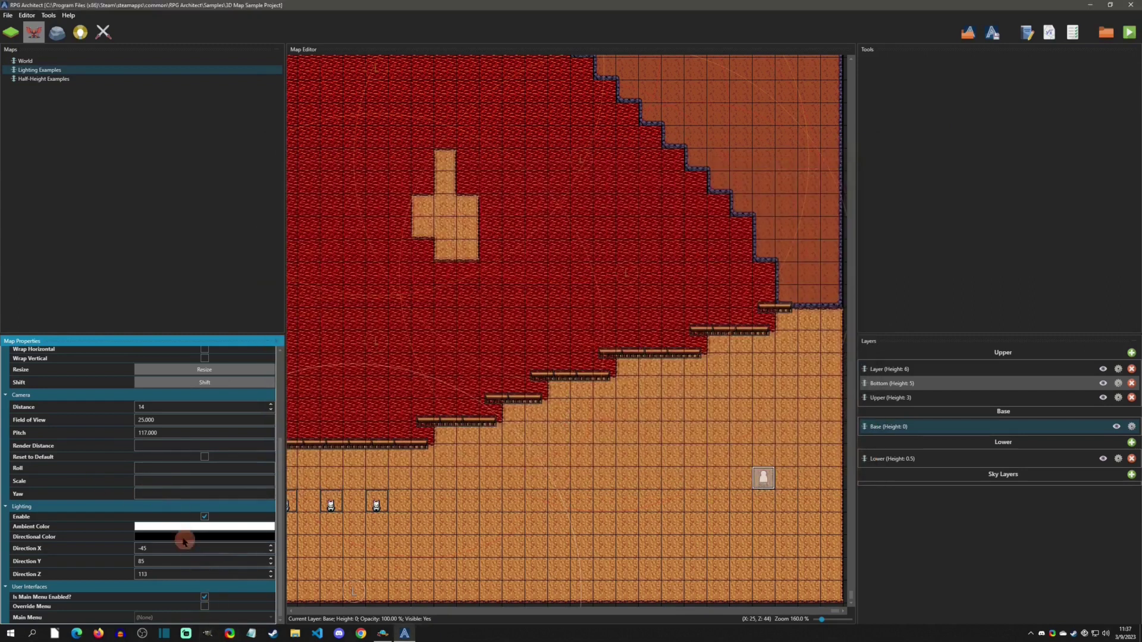
Set the map's ambient light color to black and its directional light color to red.
{"action": "left_click", "coordinate": [184, 527]}
{"action": "mouse_move", "coordinate": [219, 549]}
{"action": "left_mouse_down"}
{"action": "mouse_move", "coordinate": [170, 550]}
{"action": "mouse_move", "coordinate": [163, 573]}
{"action": "mouse_move", "coordinate": [235, 558]}
{"action": "left_mouse_up"}
{"action": "left_click", "coordinate": [243, 543]}
{"action": "left_click", "coordinate": [244, 538]}
Test-play the map and walk the character around to inspect the directional lighting and cast shadows.
{"action": "left_click", "coordinate": [1129, 33]}
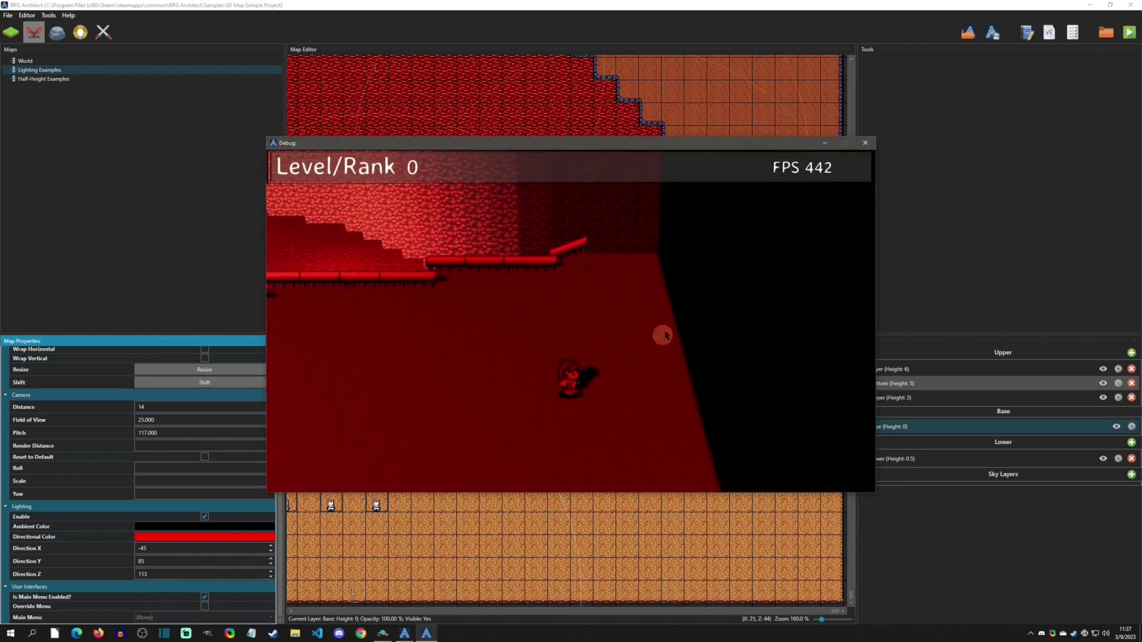
{"action": "key", "text": "Right"}
{"action": "key", "text": "Up"}
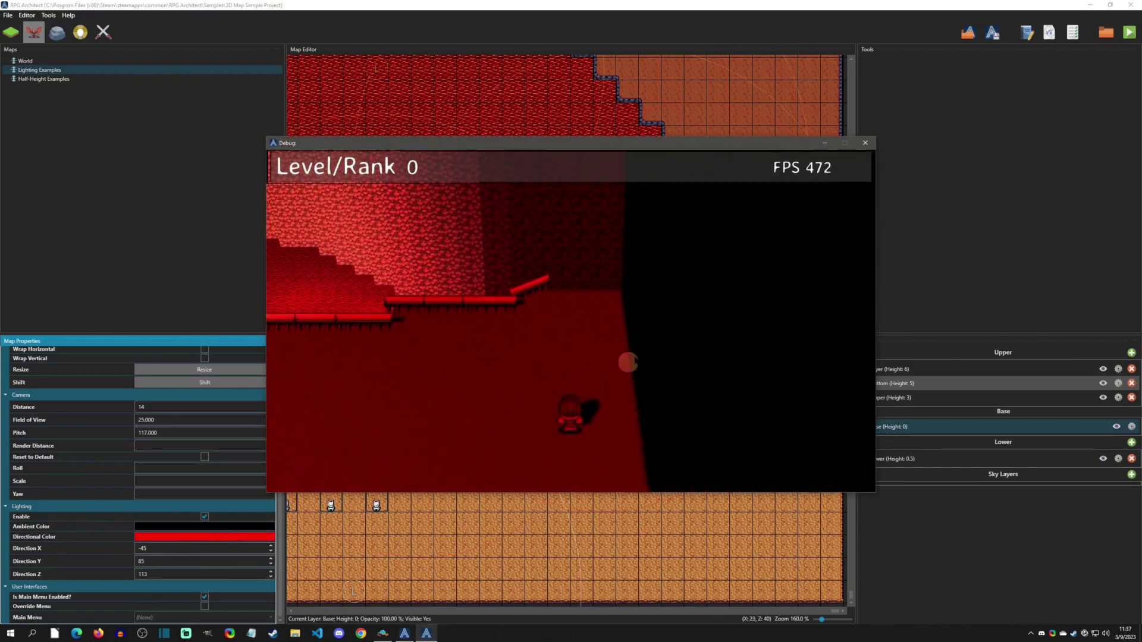
{"action": "key", "text": "Left"}
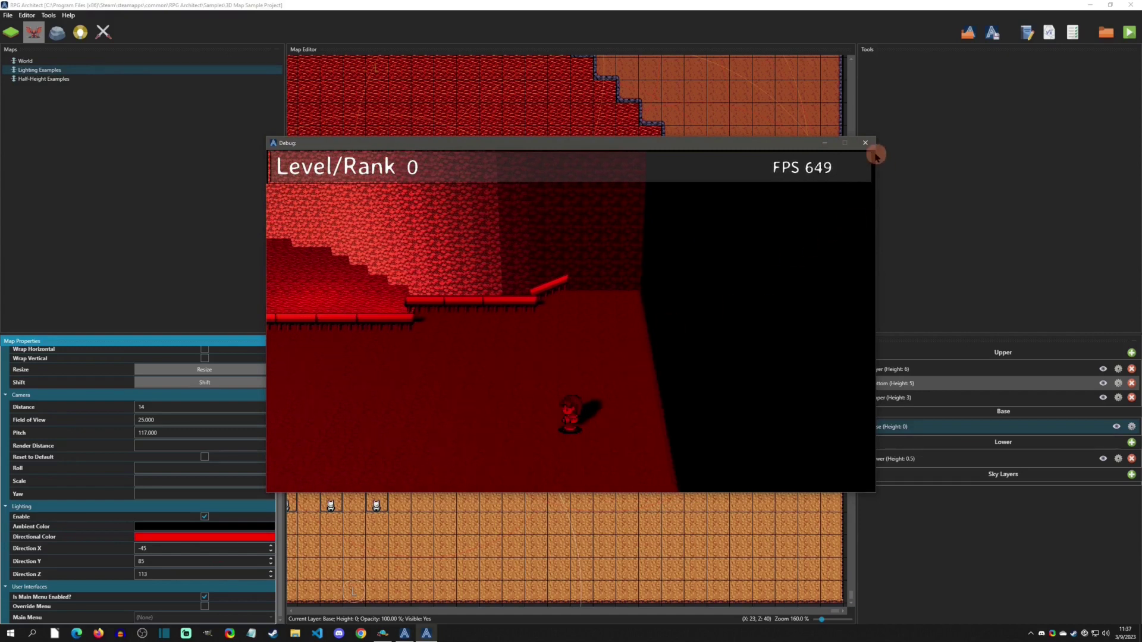
{"action": "key", "text": "Left"}
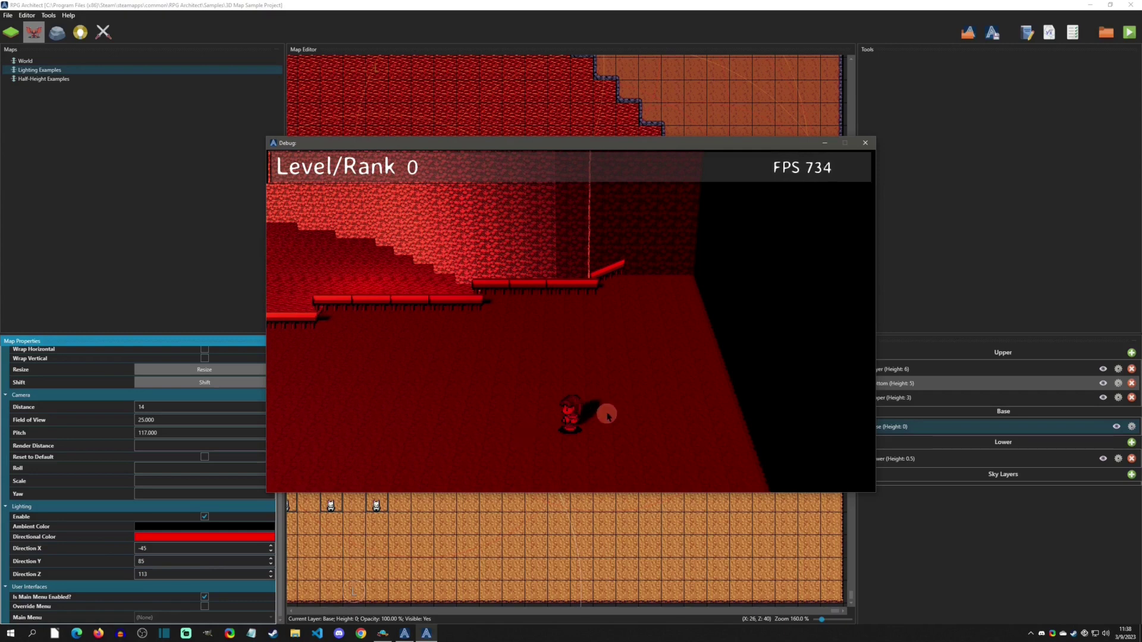
{"action": "left_click", "coordinate": [865, 143]}
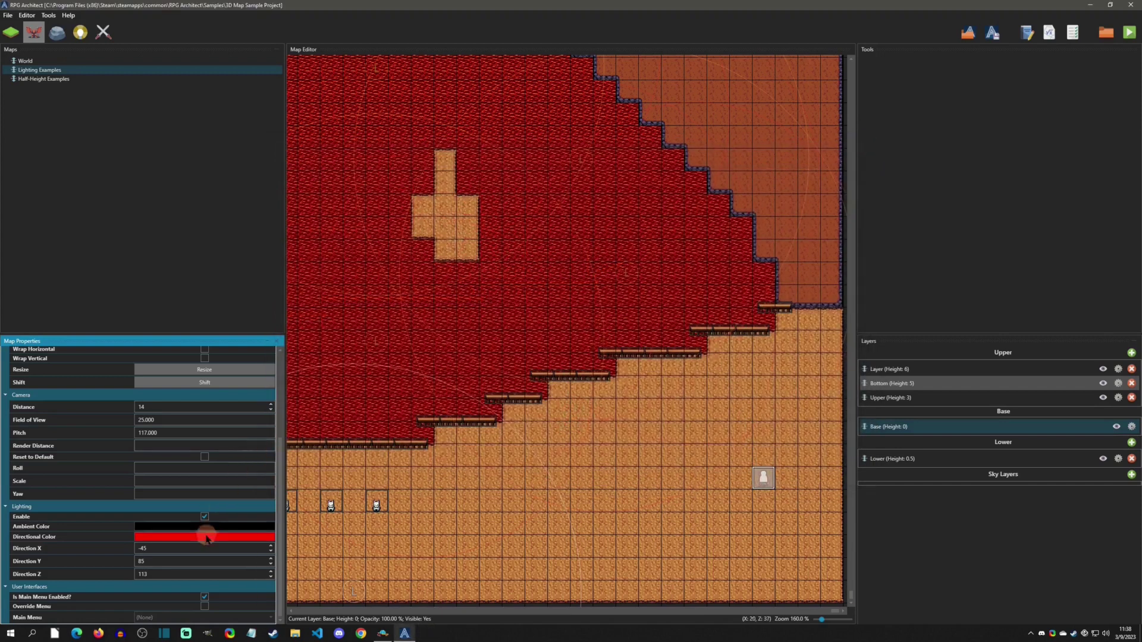
Set the map's directional light color to black (#FF000000) and test-play the map.
{"action": "left_click", "coordinate": [201, 539]}
{"action": "left_click_drag", "start_coordinate": [198, 560], "coordinate": [167, 561]}
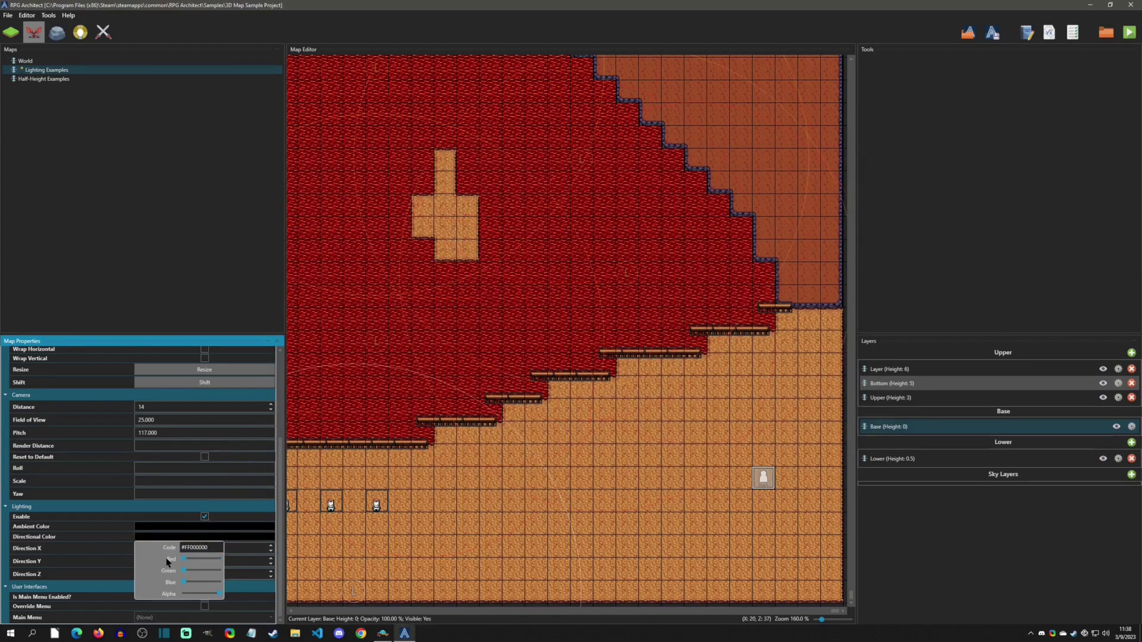
{"action": "left_click", "coordinate": [111, 539]}
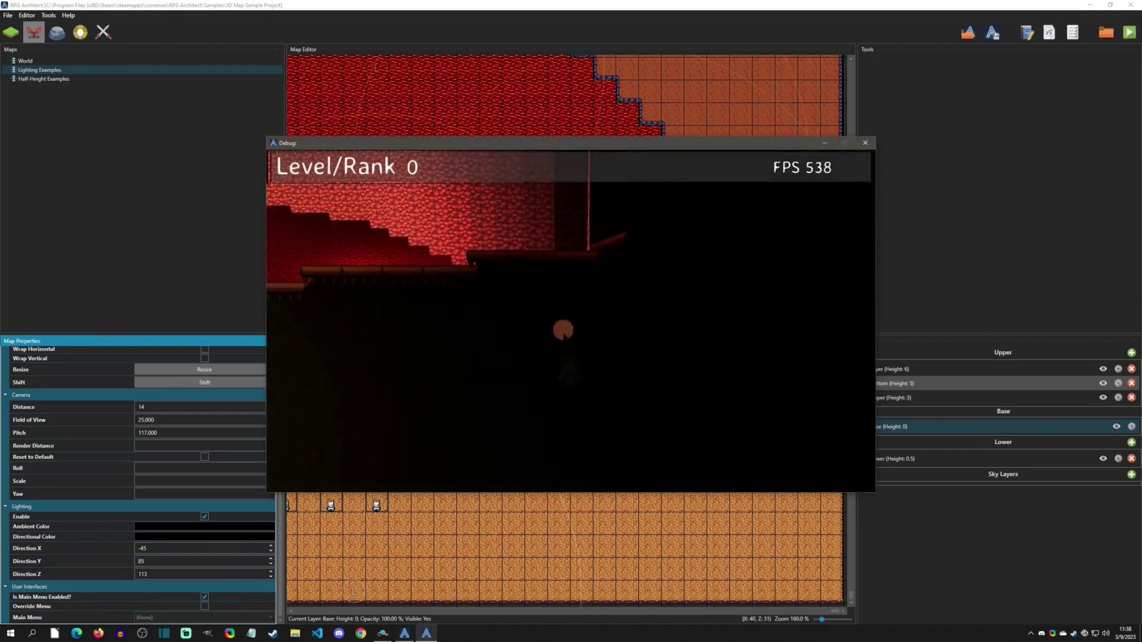
{"action": "key", "text": "Left"}
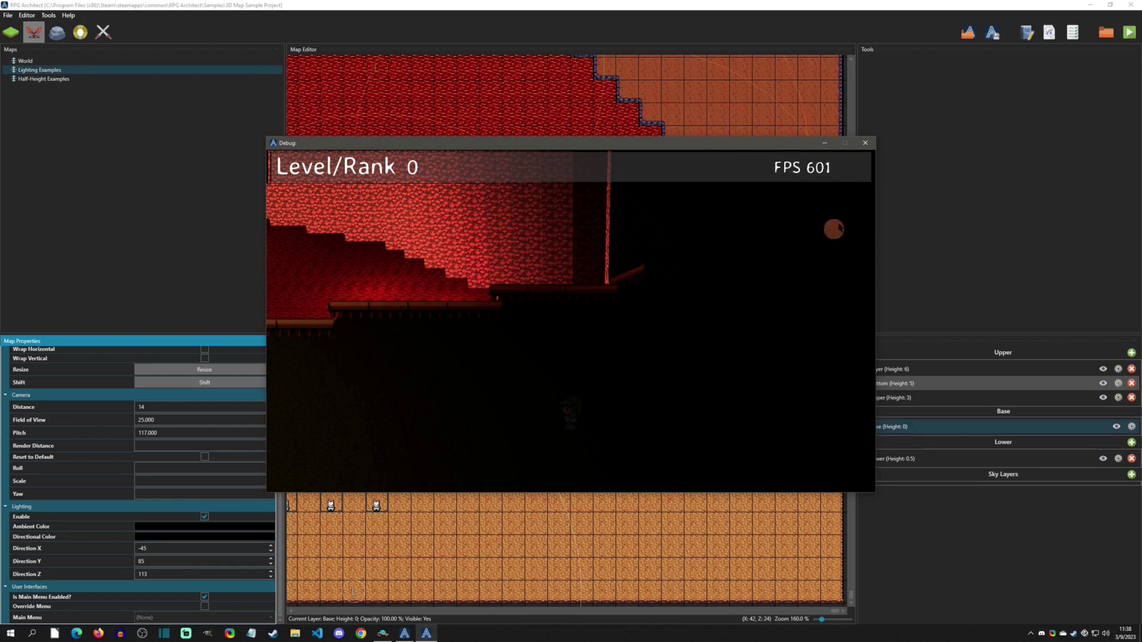
{"action": "left_click", "coordinate": [865, 142]}
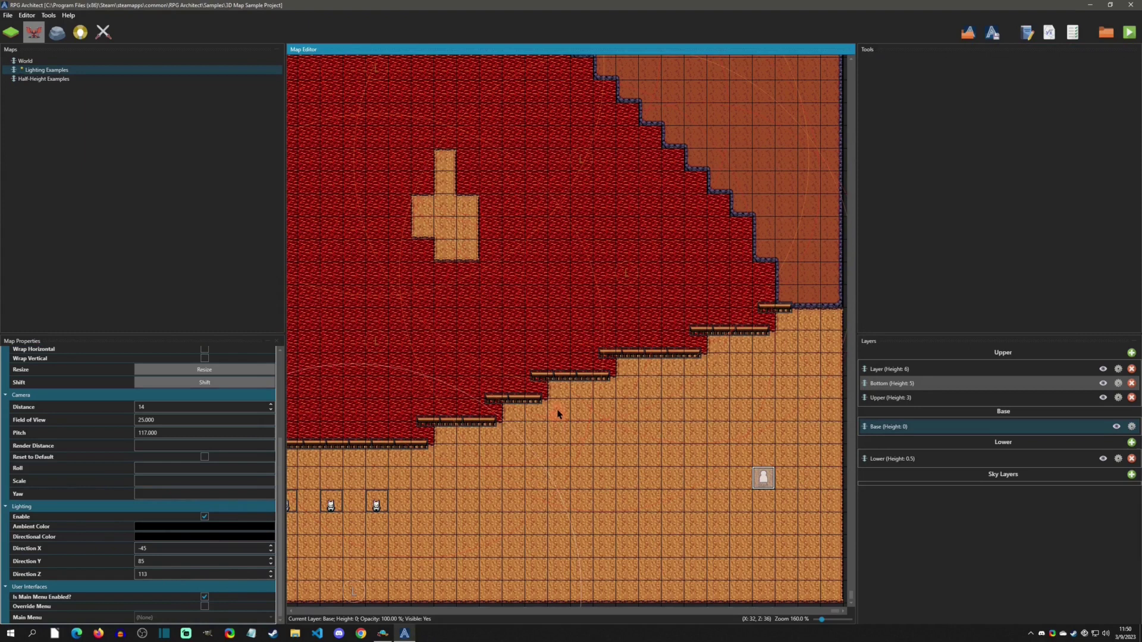
Add a new white light at X 38, Z 37 near the player start with default radius and intensity, and test-play the map.
{"action": "left_click", "coordinate": [81, 32]}
{"action": "left_click", "coordinate": [34, 32]}
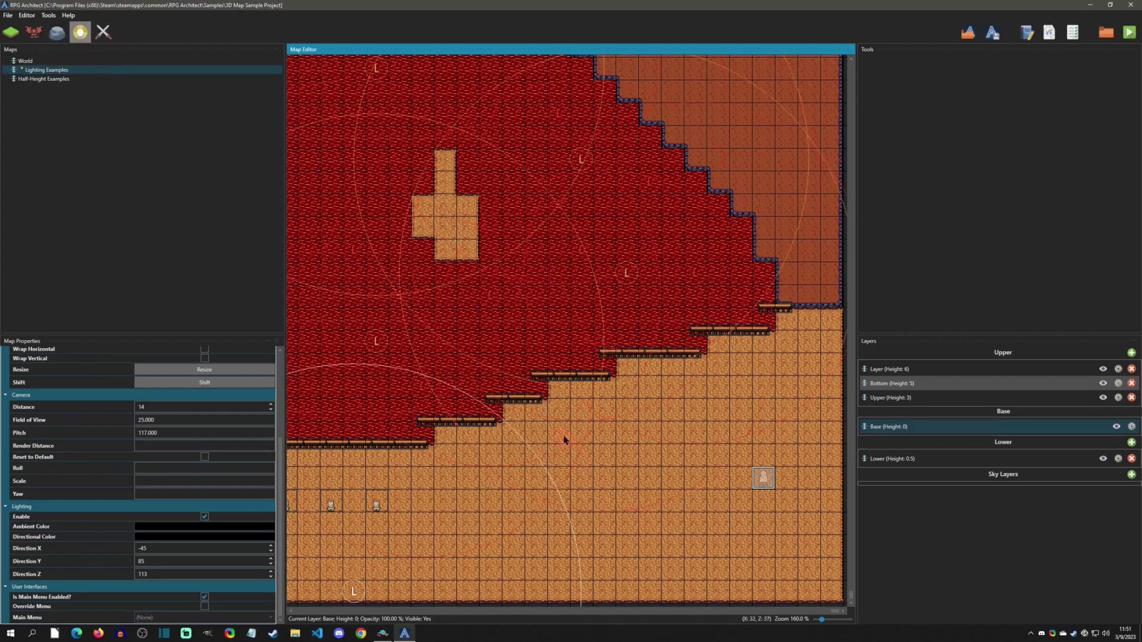
{"action": "right_click", "coordinate": [695, 438]}
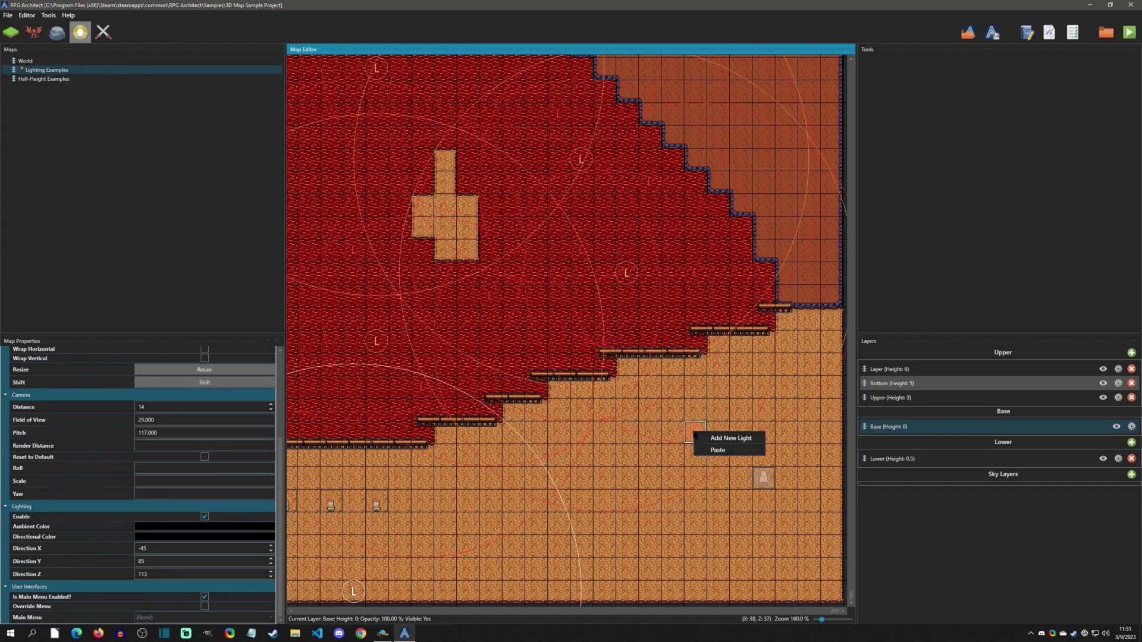
{"action": "left_click", "coordinate": [721, 438]}
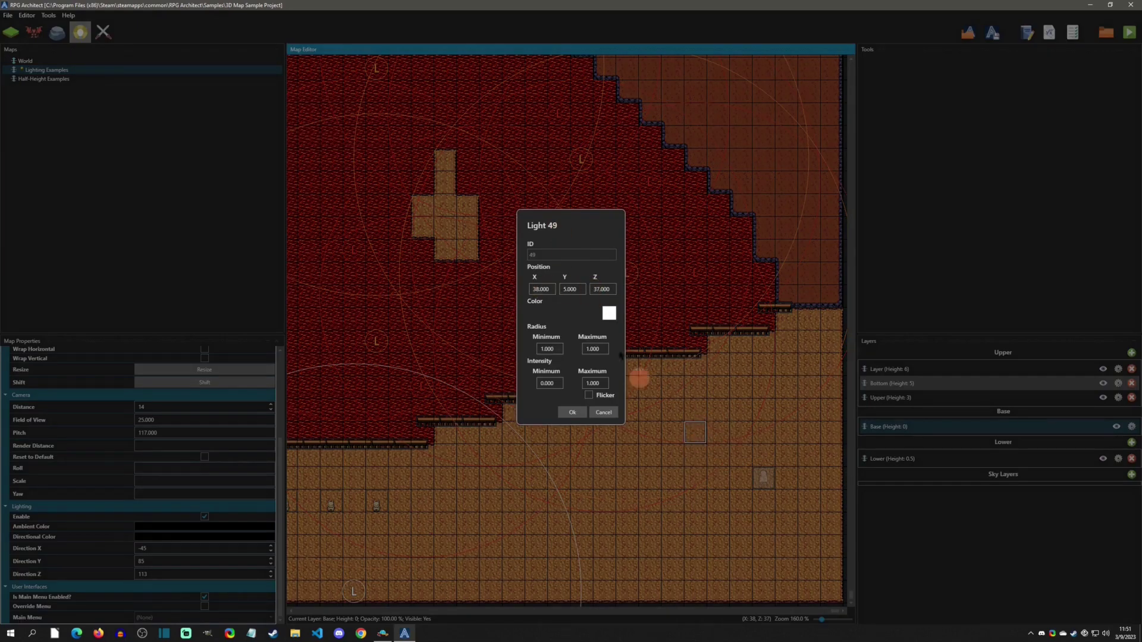
{"action": "left_click", "coordinate": [609, 313]}
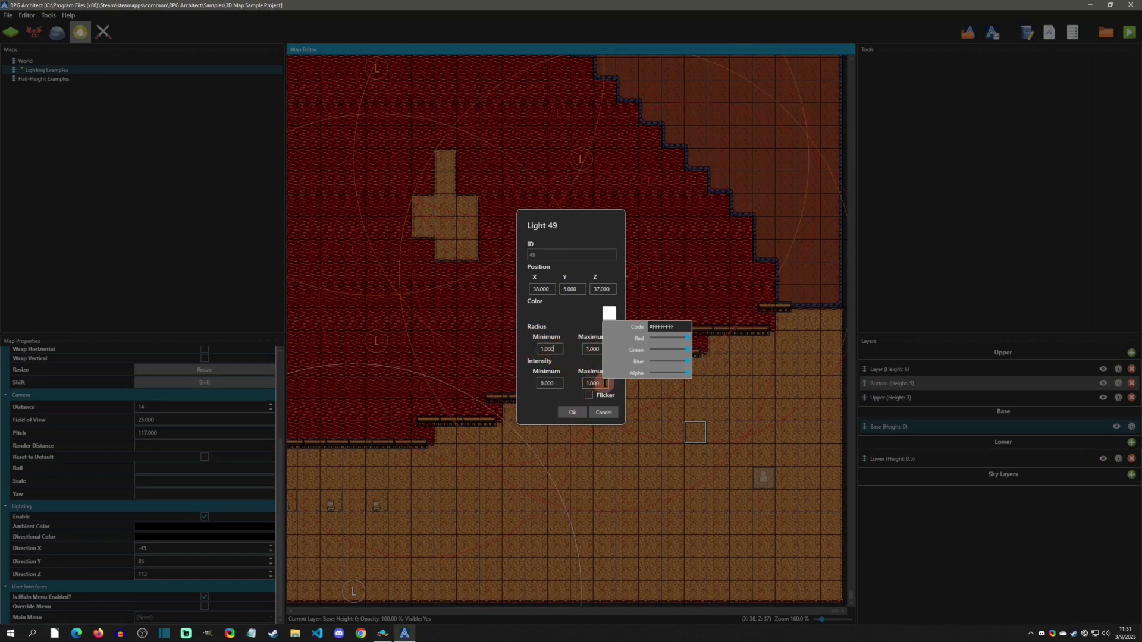
{"action": "left_click", "coordinate": [577, 412]}
{"action": "left_click", "coordinate": [1130, 32]}
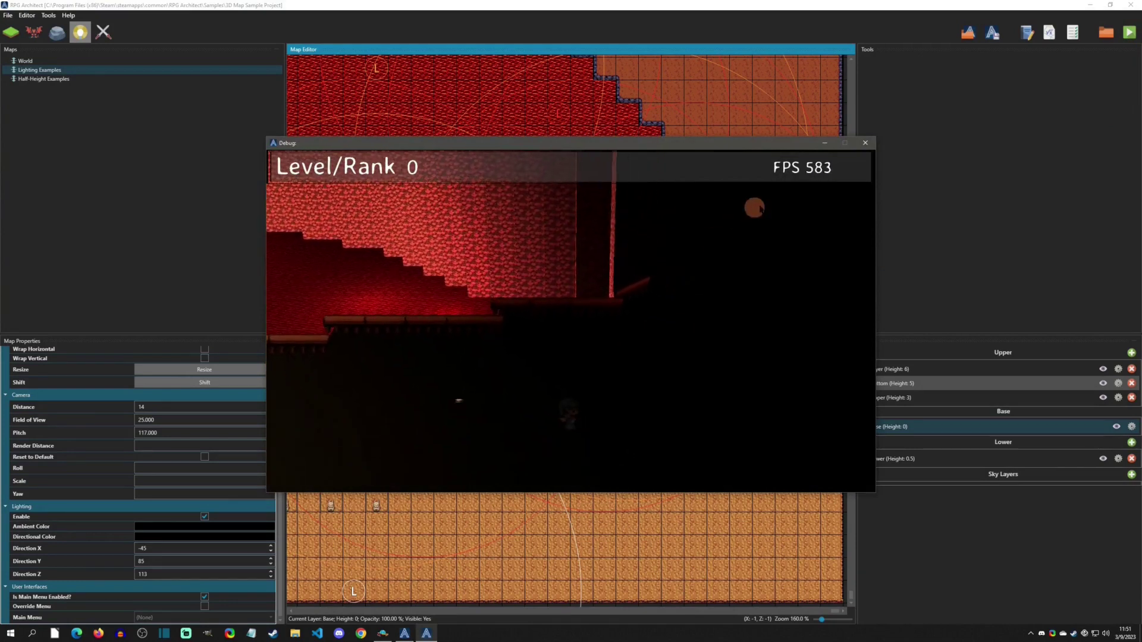
{"action": "left_click", "coordinate": [866, 143]}
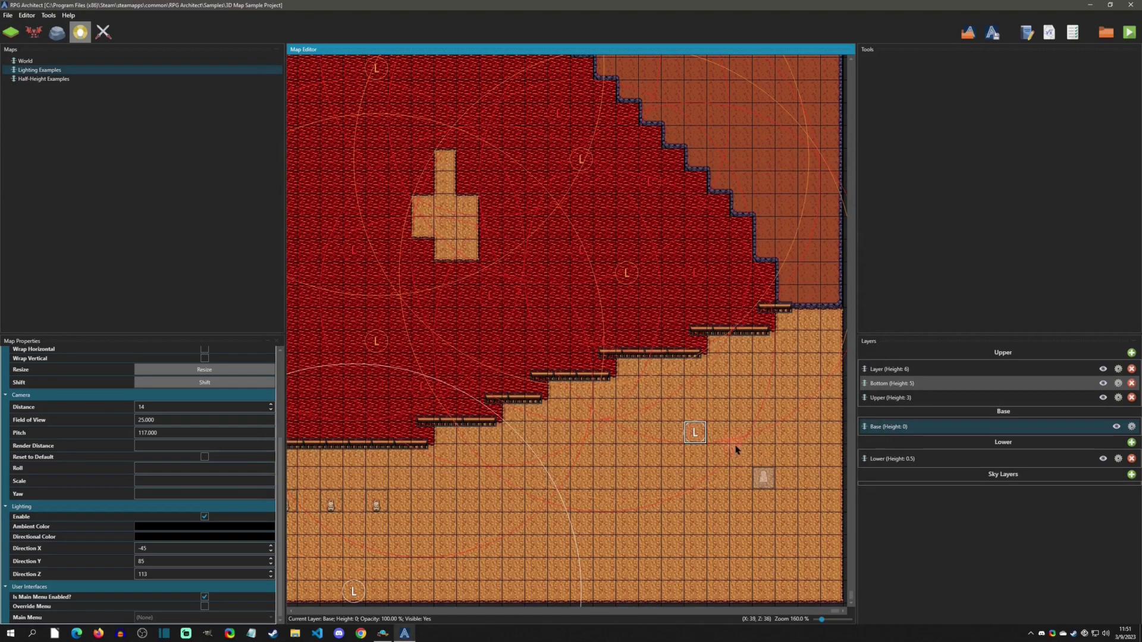
Set the minimum and maximum radius of the light near the player start to 5.
{"action": "right_click", "coordinate": [702, 436]}
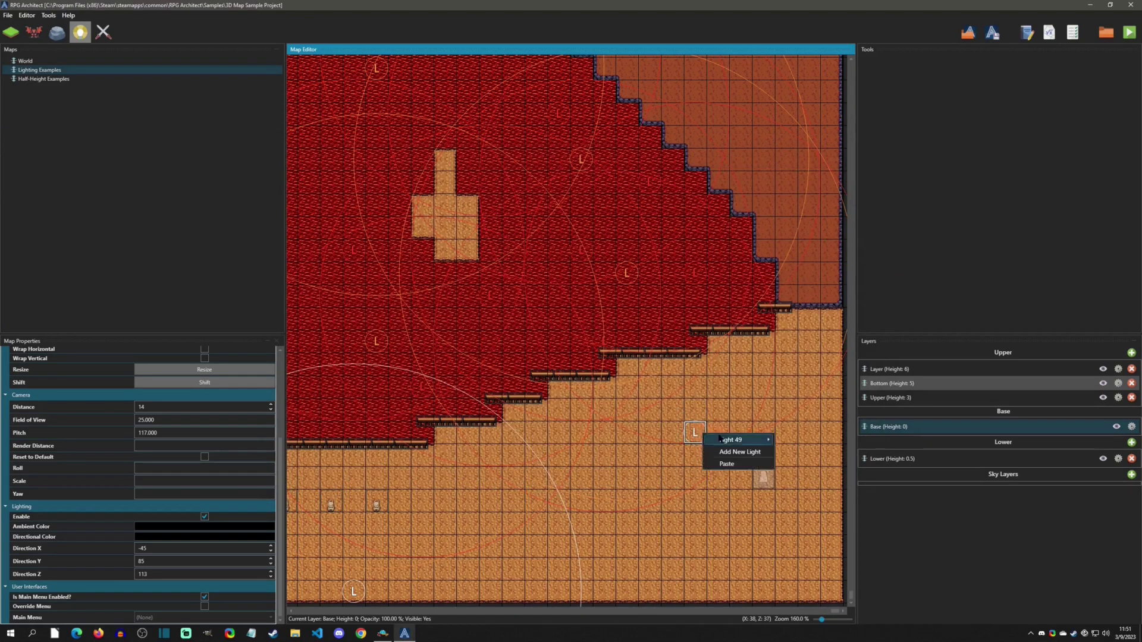
{"action": "left_click", "coordinate": [741, 395]}
{"action": "right_click", "coordinate": [700, 434]}
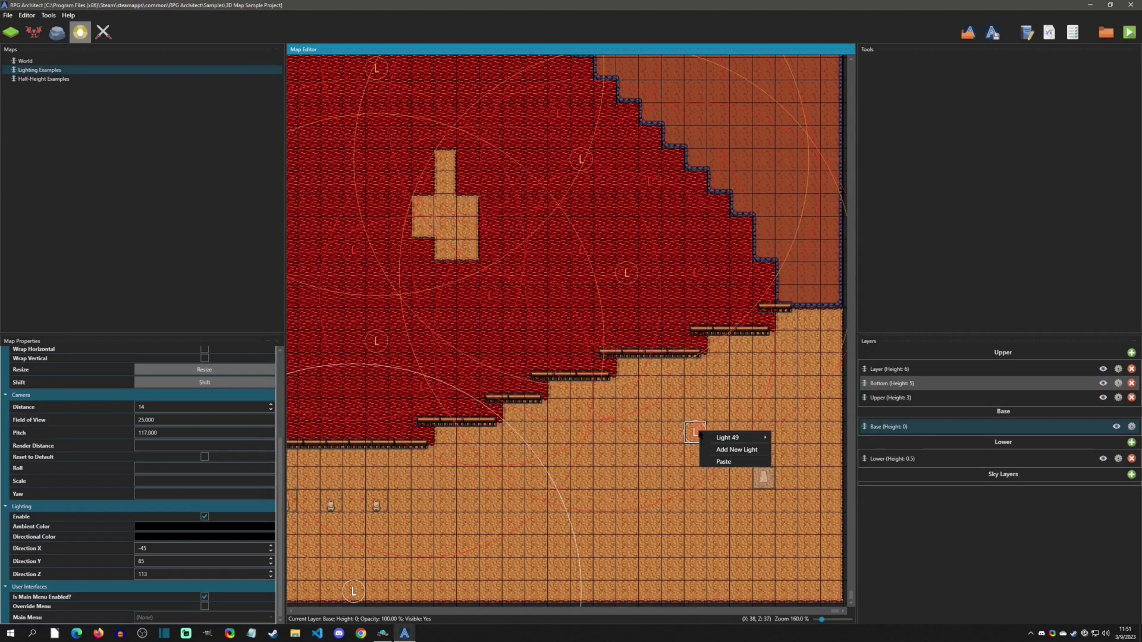
{"action": "mouse_move", "coordinate": [729, 437]}
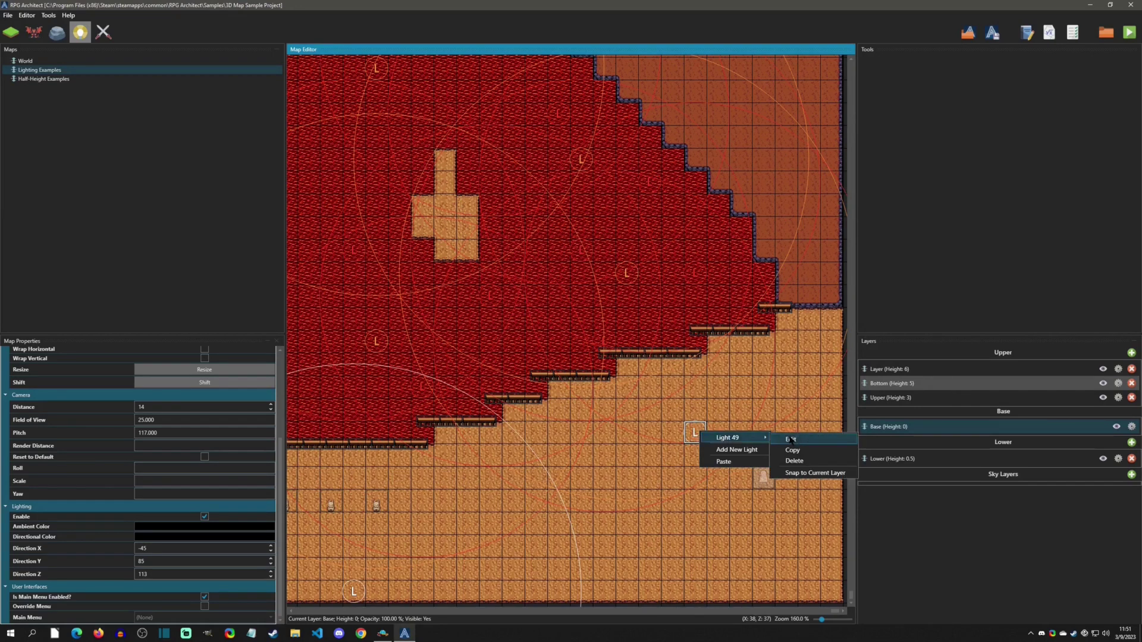
{"action": "left_click", "coordinate": [771, 431]}
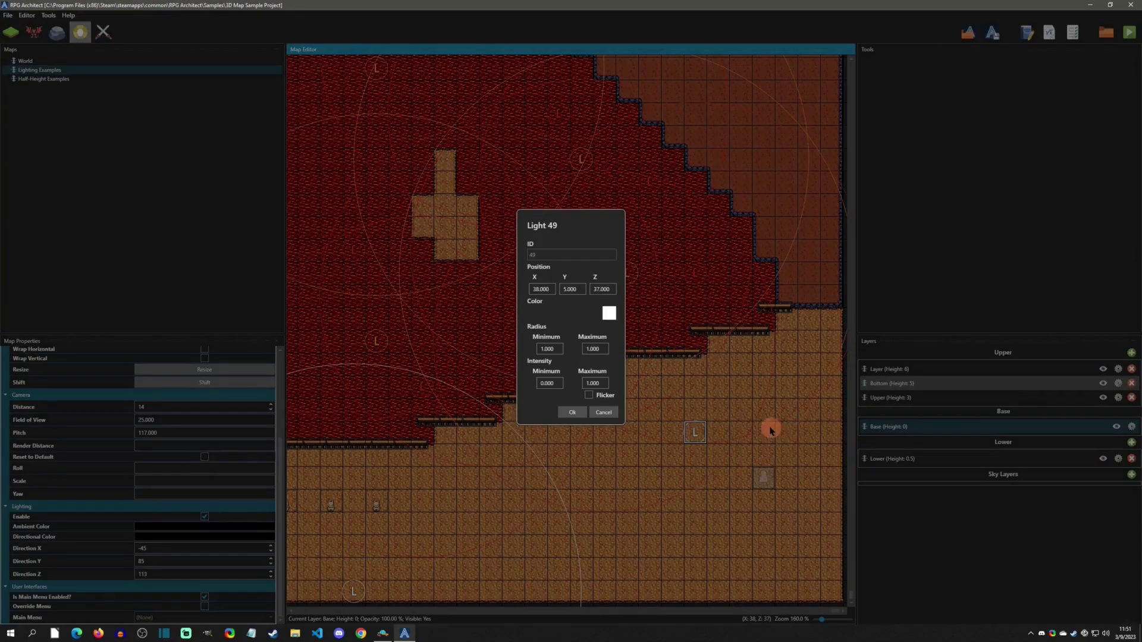
{"action": "left_click", "coordinate": [558, 348]}
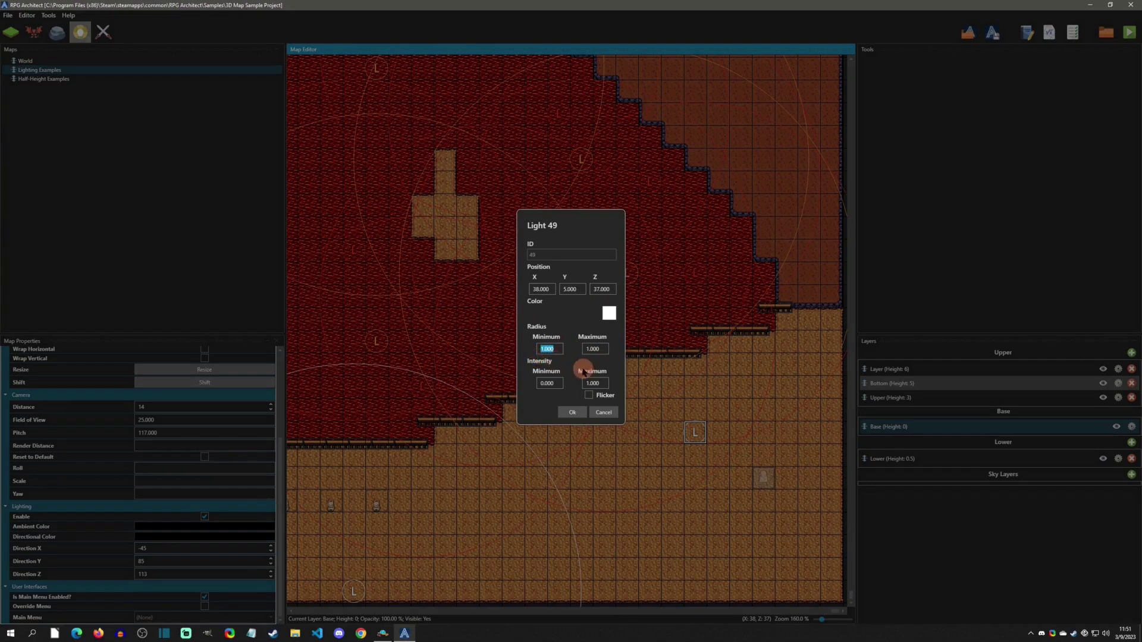
{"action": "left_click", "coordinate": [573, 414]}
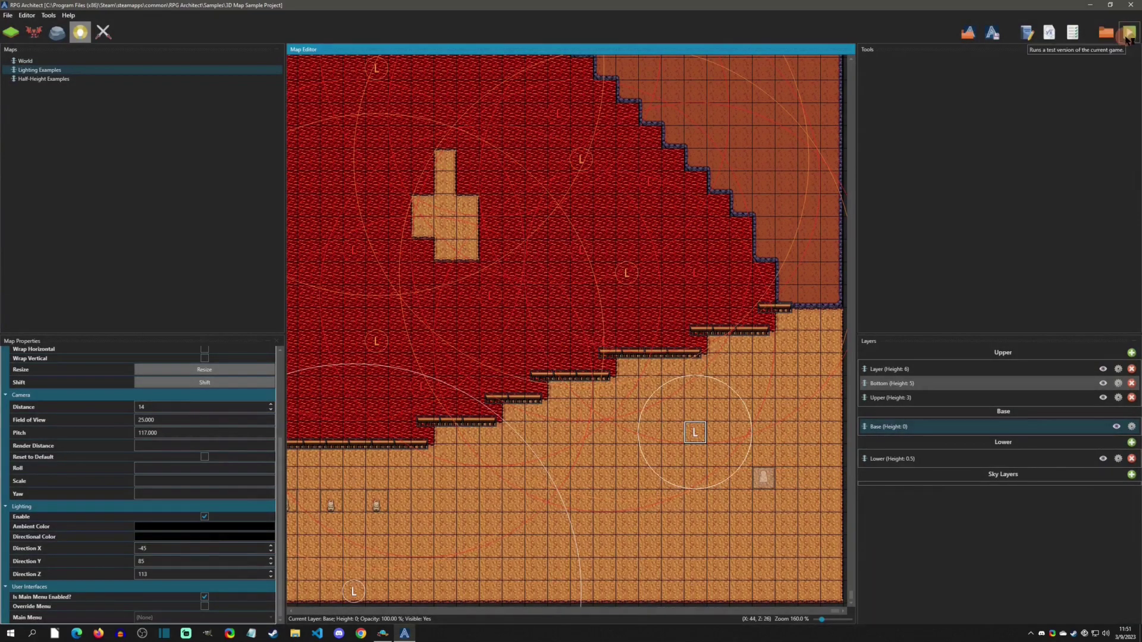
Test-play the map and walk the character around to inspect the light's larger radius.
{"action": "key", "text": "F5"}
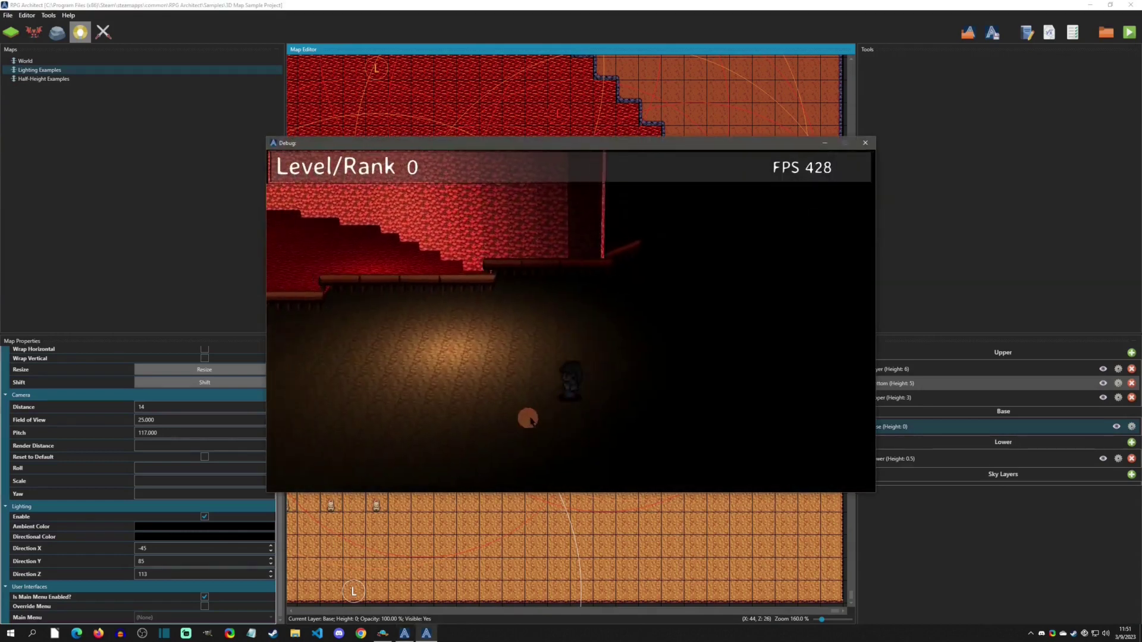
{"action": "key", "text": "Up"}
{"action": "key", "text": "Down"}
{"action": "key", "text": "Up"}
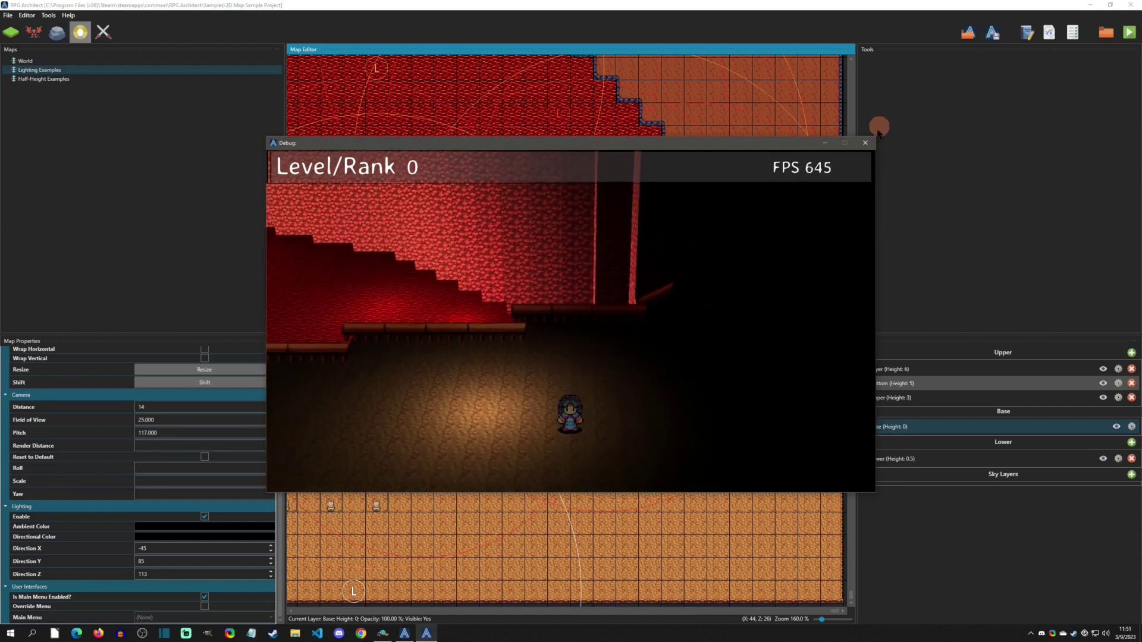
{"action": "left_click", "coordinate": [866, 143]}
Set the minimum intensity of the light near the player start to 1 and briefly test-play the map.
{"action": "right_click", "coordinate": [695, 433]}
{"action": "mouse_move", "coordinate": [710, 438]}
{"action": "left_click", "coordinate": [776, 437]}
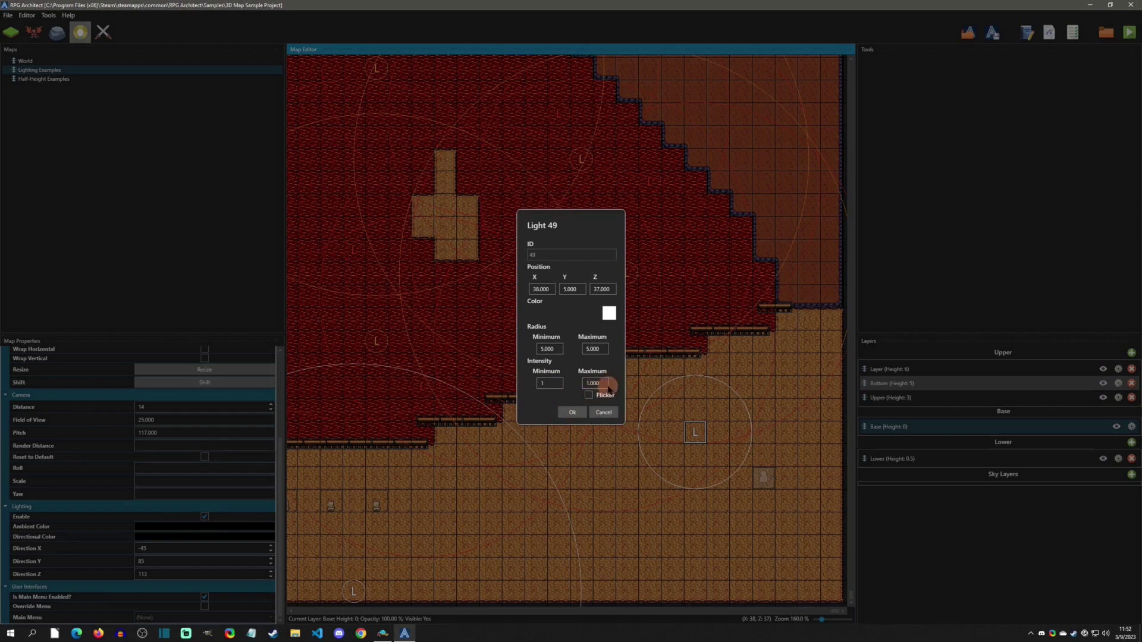
{"action": "left_click", "coordinate": [573, 412]}
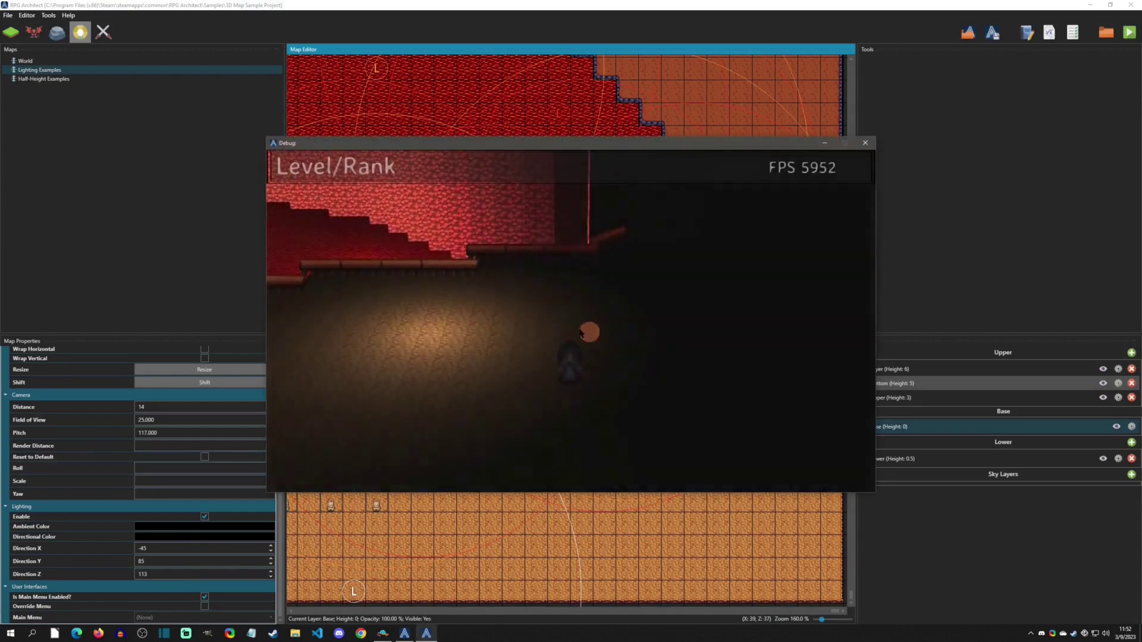
{"action": "left_click", "coordinate": [865, 143]}
Set the light's minimum and maximum intensity to 5 and start a test play of the map.
{"action": "right_click", "coordinate": [702, 434]}
{"action": "left_click", "coordinate": [786, 440]}
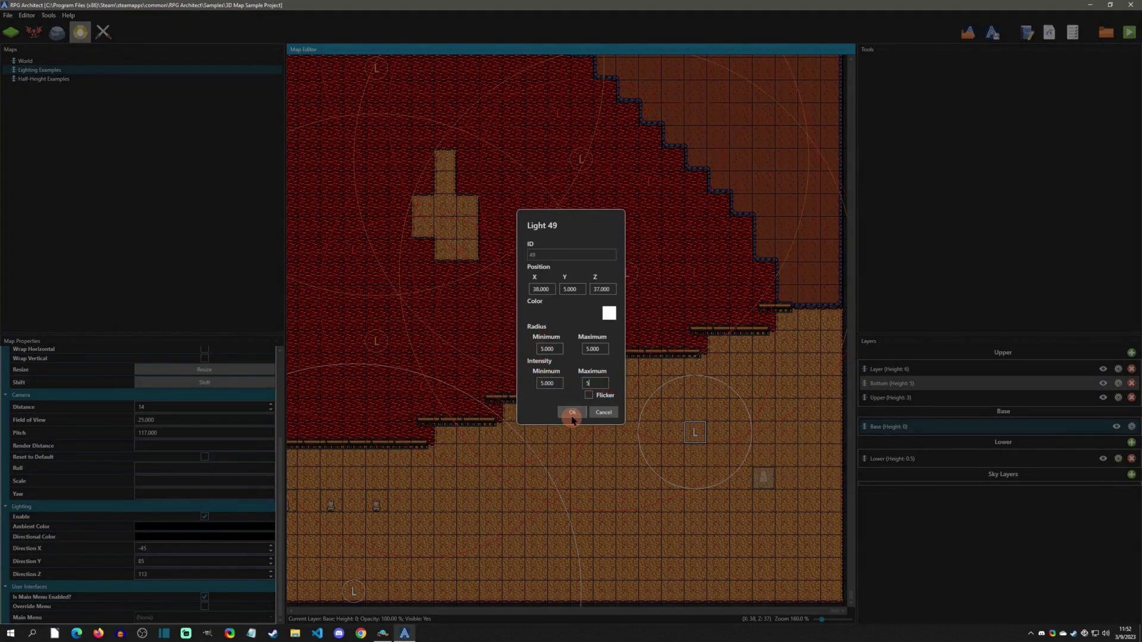
{"action": "left_click", "coordinate": [572, 414]}
{"action": "left_click", "coordinate": [1128, 33]}
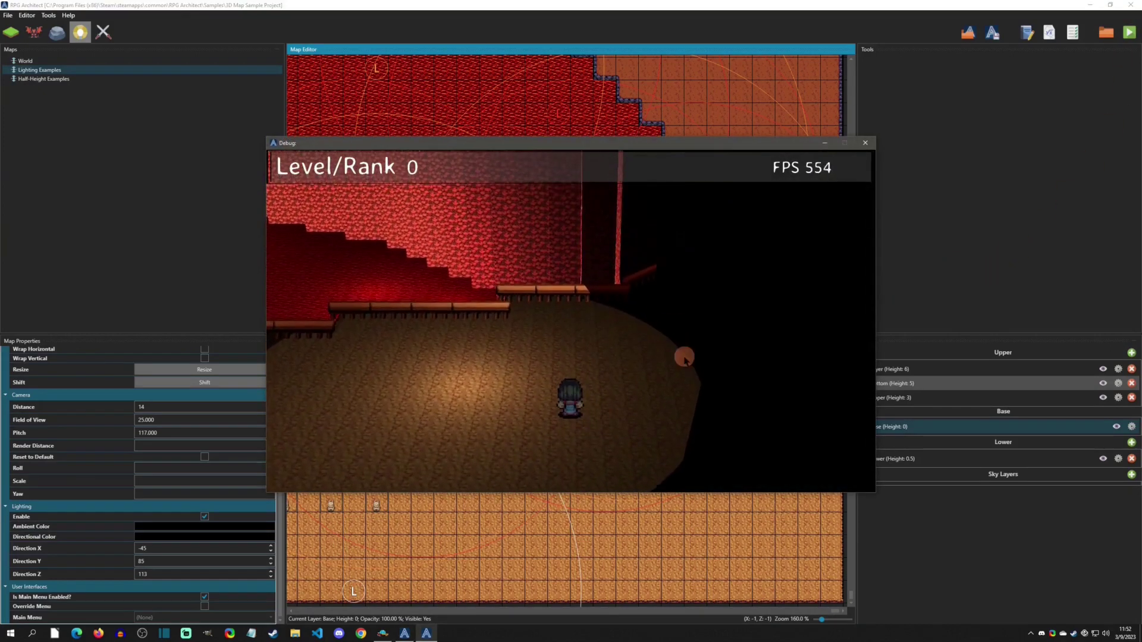
Walk the character around the lit area to inspect the light's edge at high intensity, and end the test play.
{"action": "key", "text": "a"}
{"action": "key", "text": "s"}
{"action": "key", "text": "a"}
{"action": "key", "text": "w"}
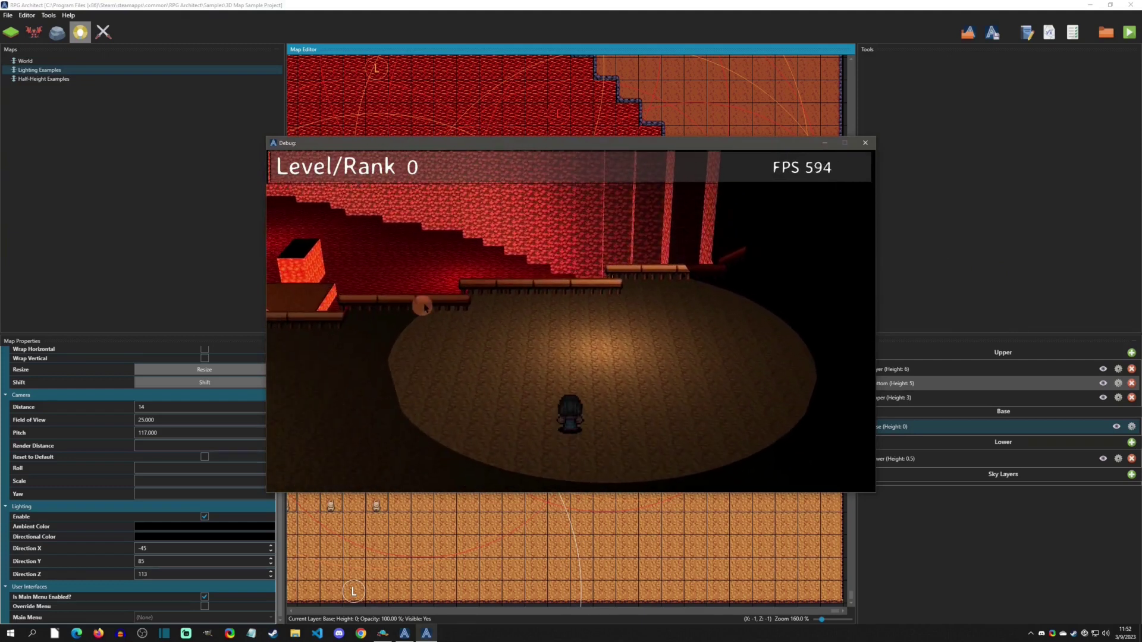
{"action": "key", "text": "d"}
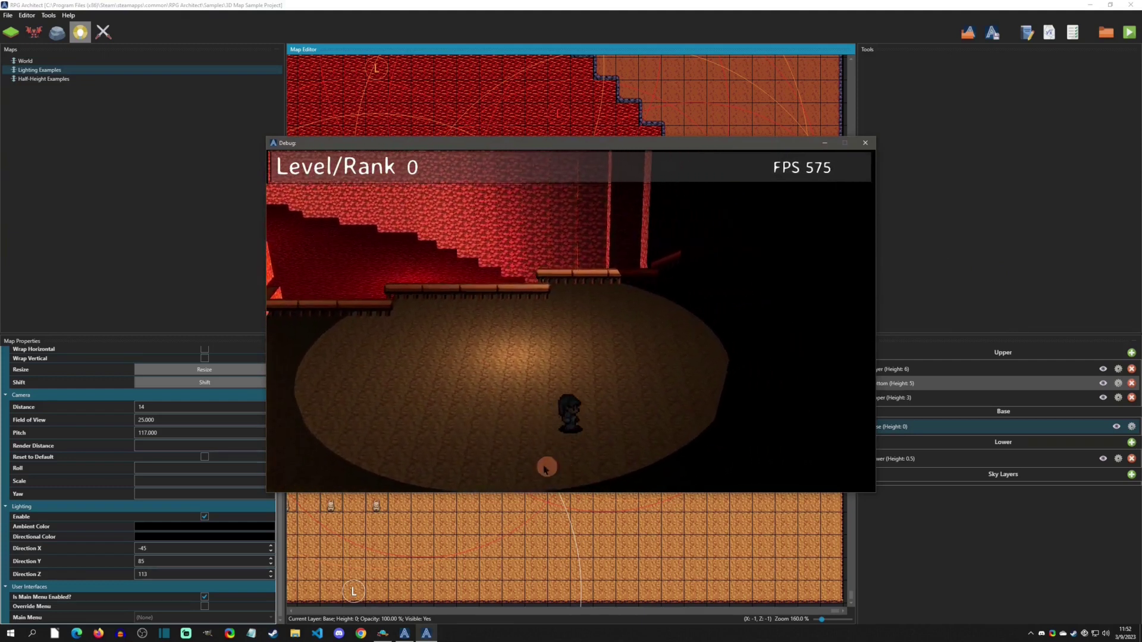
{"action": "key", "text": "w"}
{"action": "key", "text": "s"}
{"action": "key", "text": "a"}
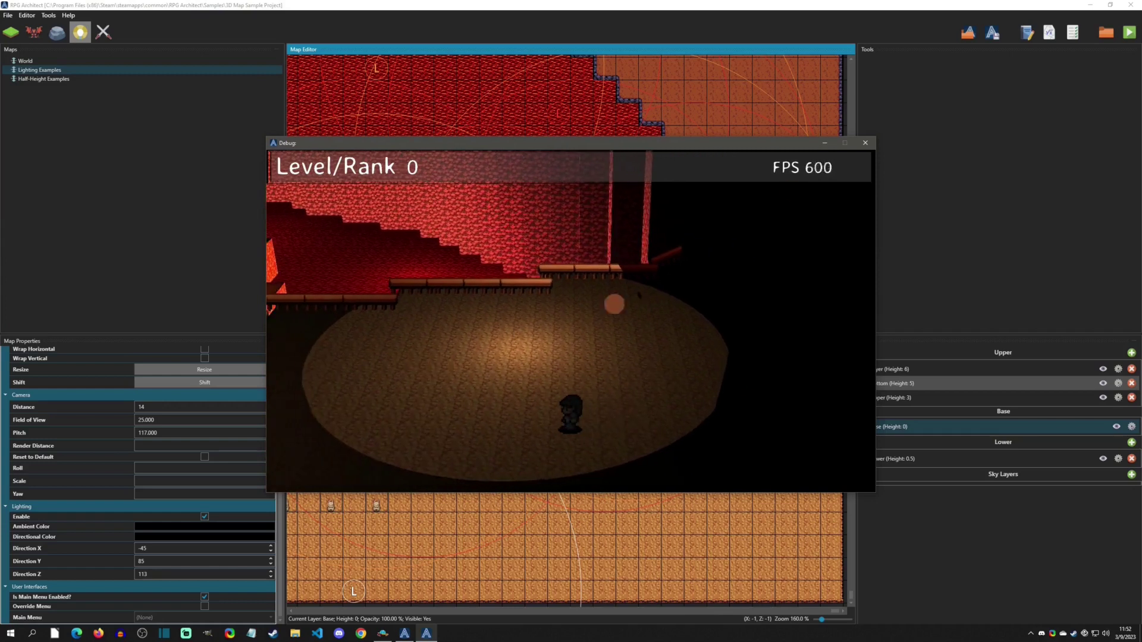
{"action": "key", "text": "d"}
{"action": "left_click", "coordinate": [867, 144]}
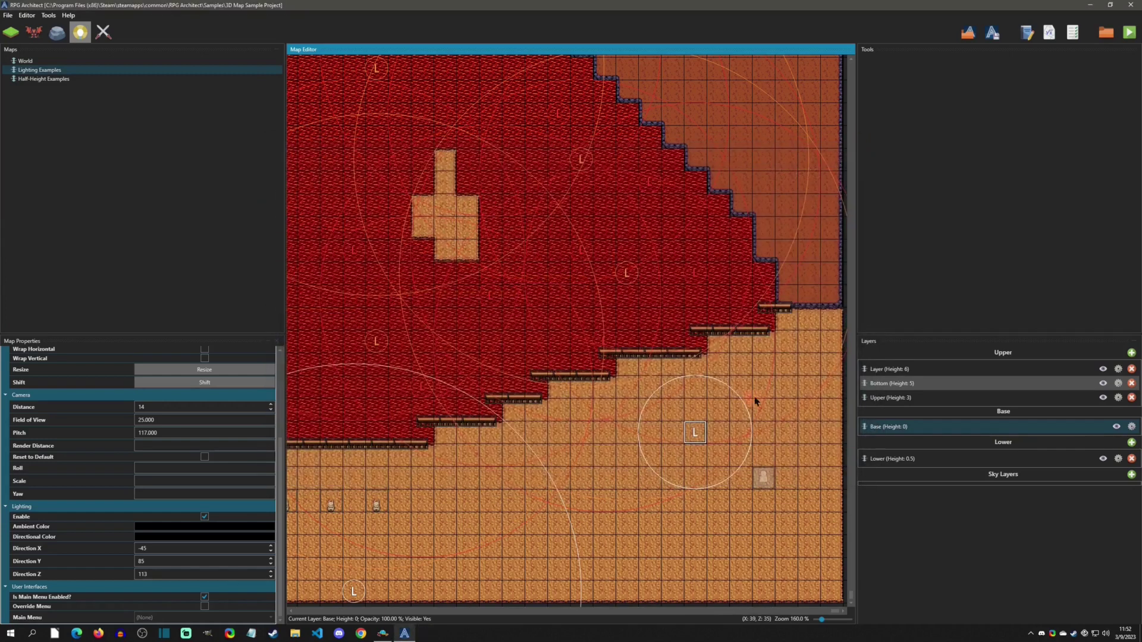
Set the minimum intensity of the light near the player start to 1 and its maximum intensity to 2.
{"action": "right_click", "coordinate": [703, 433]}
{"action": "left_click", "coordinate": [785, 436]}
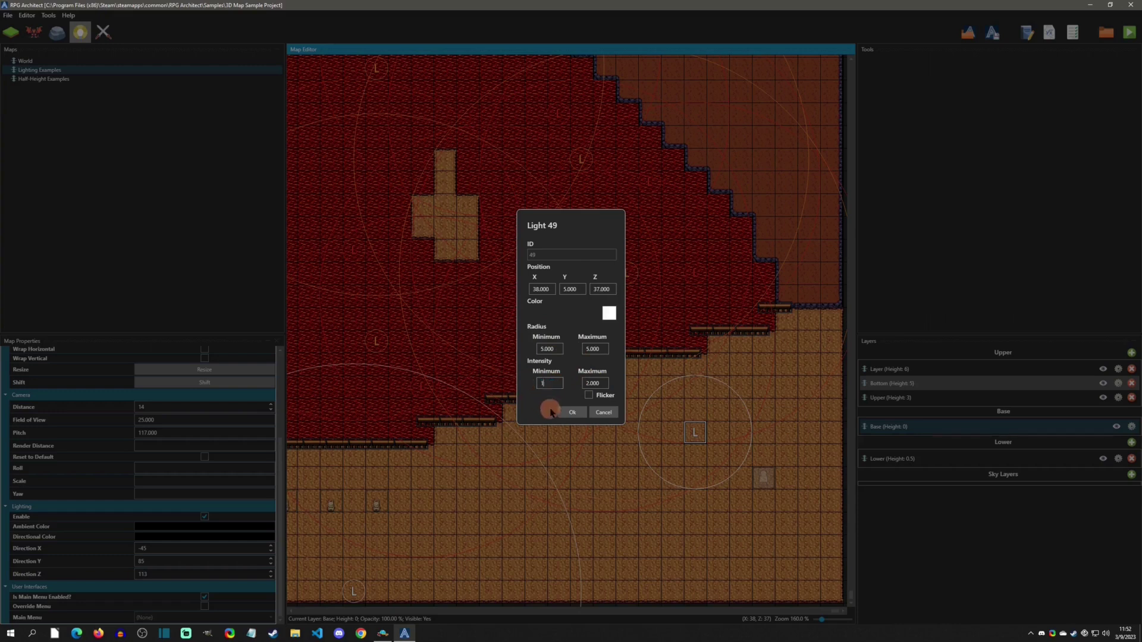
{"action": "left_click", "coordinate": [569, 412]}
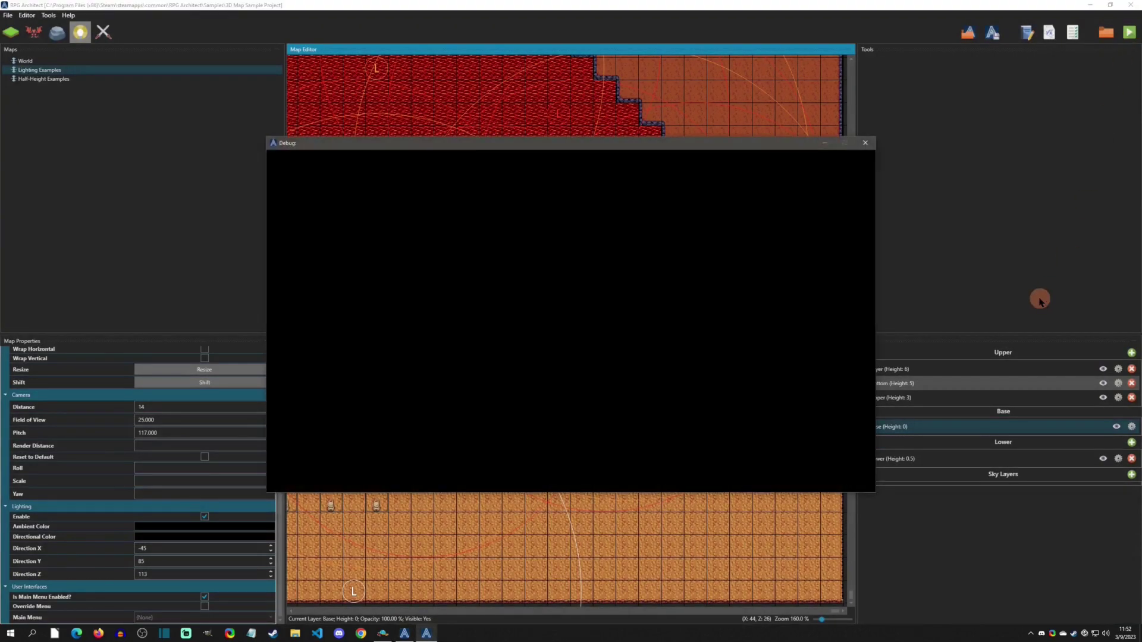
Test-play the map and walk the character around to examine how the light's intensity varies.
{"action": "key", "text": "Left"}
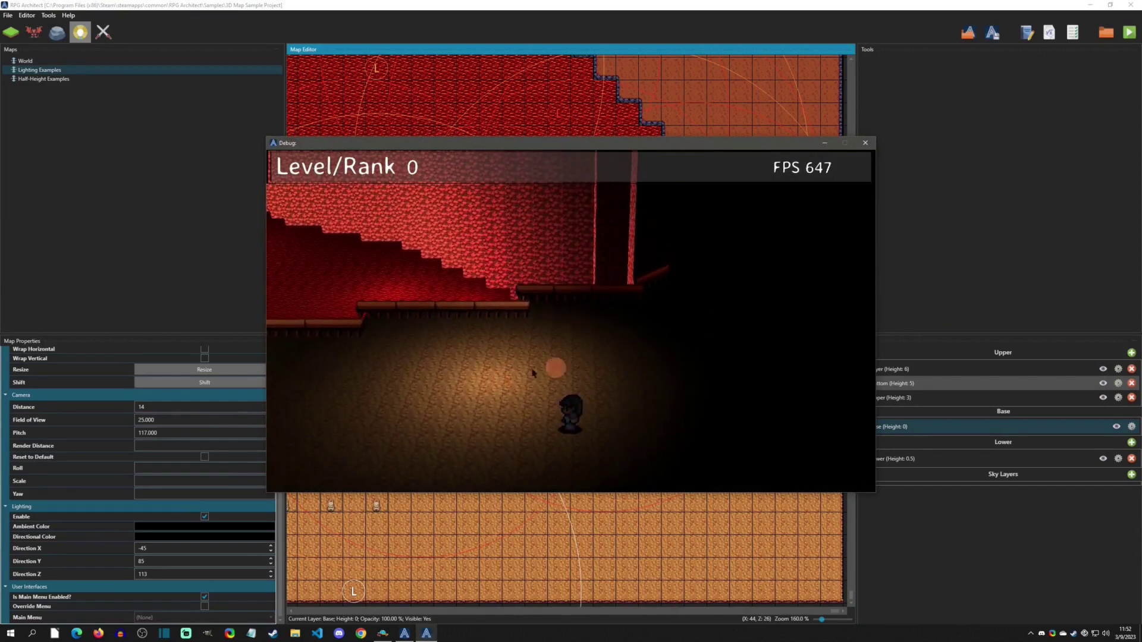
{"action": "key", "text": "Up"}
{"action": "key", "text": "Right"}
{"action": "key", "text": "Down"}
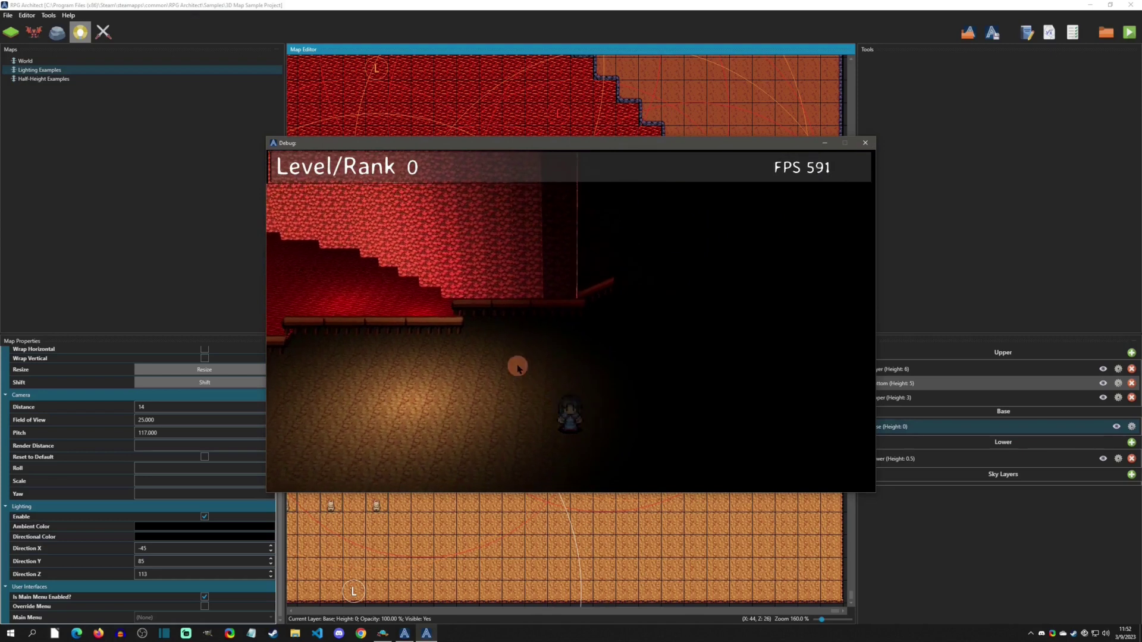
{"action": "left_click", "coordinate": [872, 146]}
Enable Flicker on the light near the player start and launch a test play.
{"action": "right_click", "coordinate": [693, 433]}
{"action": "mouse_move", "coordinate": [723, 437]}
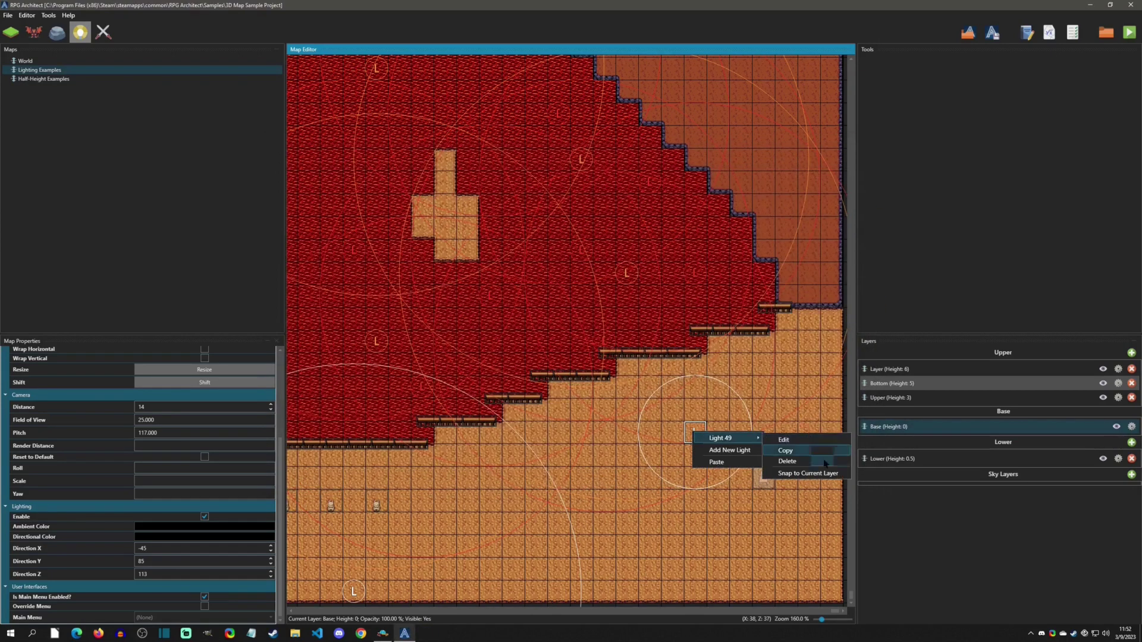
{"action": "left_click", "coordinate": [791, 440]}
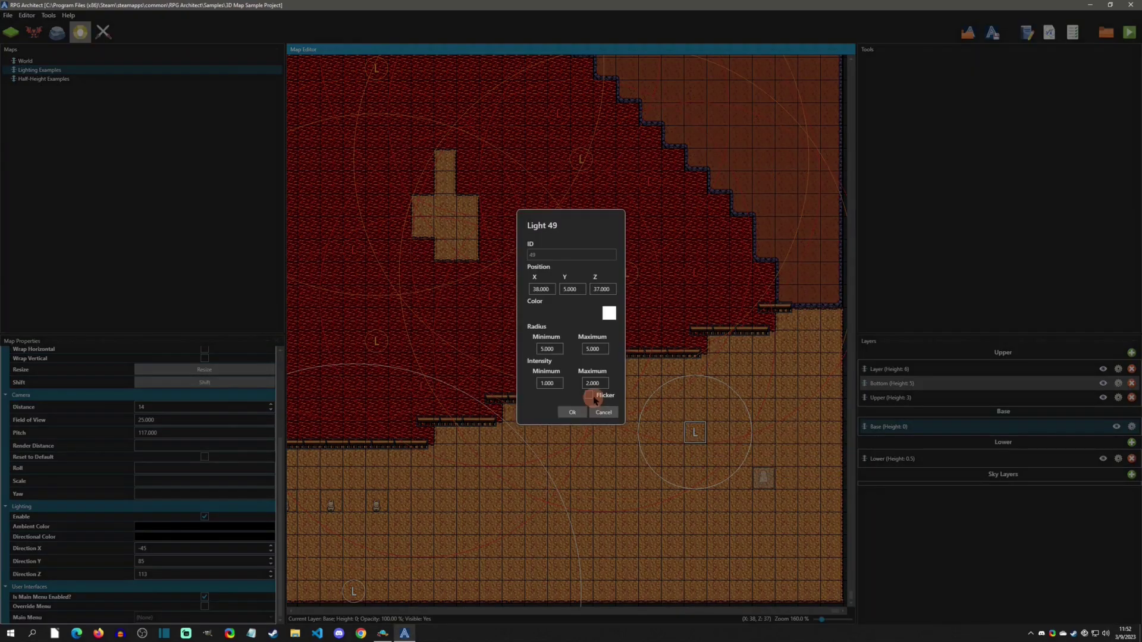
{"action": "left_click", "coordinate": [573, 413]}
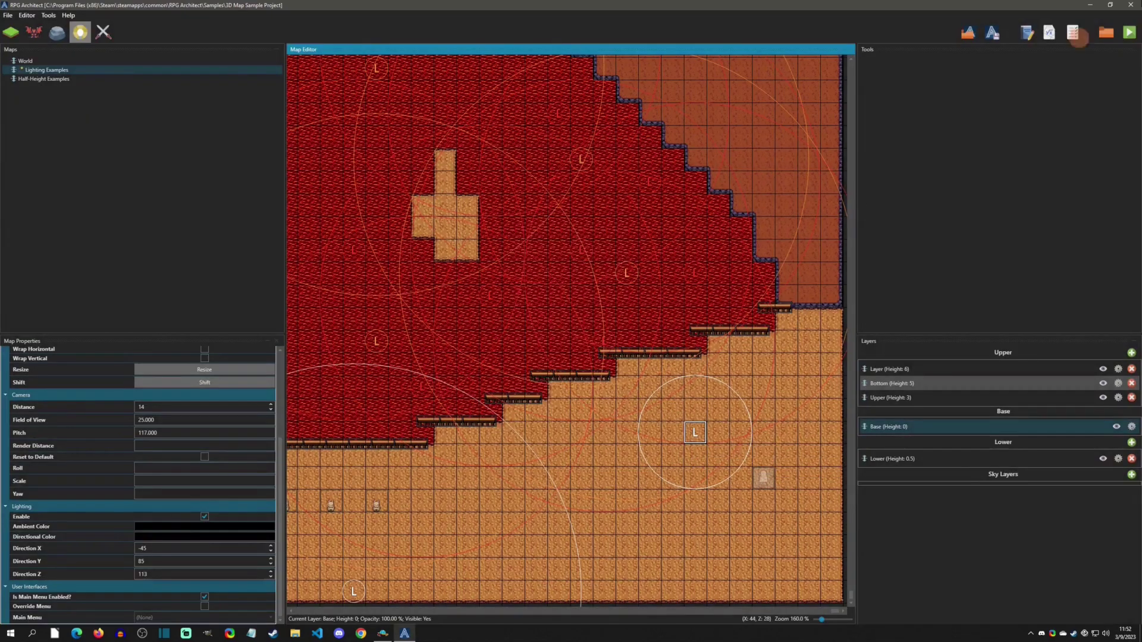
{"action": "left_click", "coordinate": [1132, 34]}
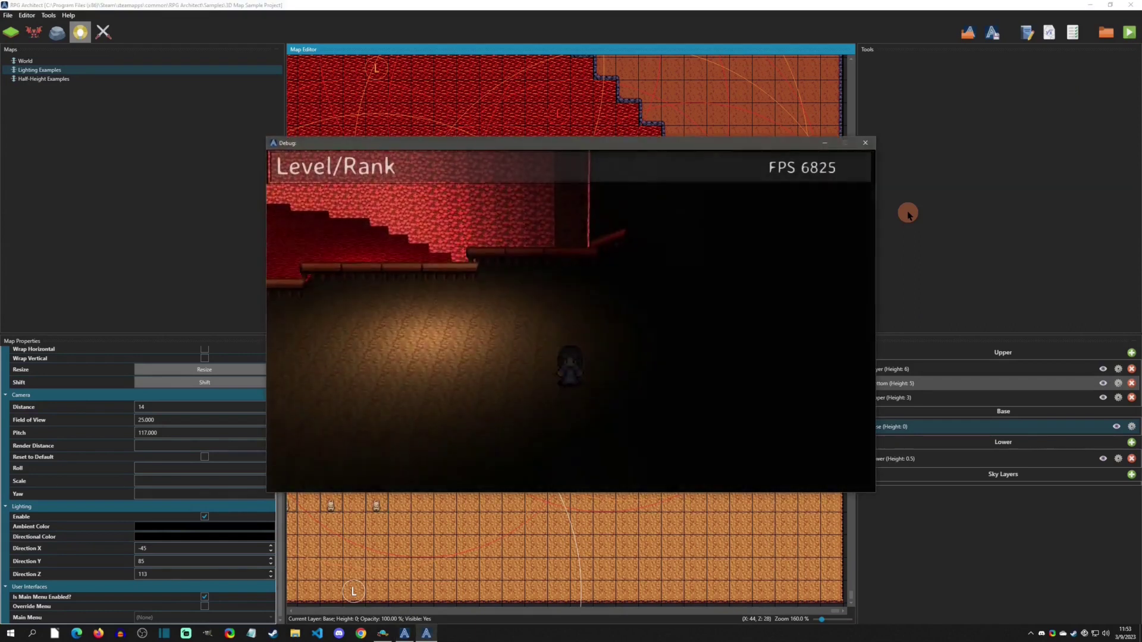
Walk the character near the light to examine its flicker effect, and close the test play.
{"action": "key", "text": "Up"}
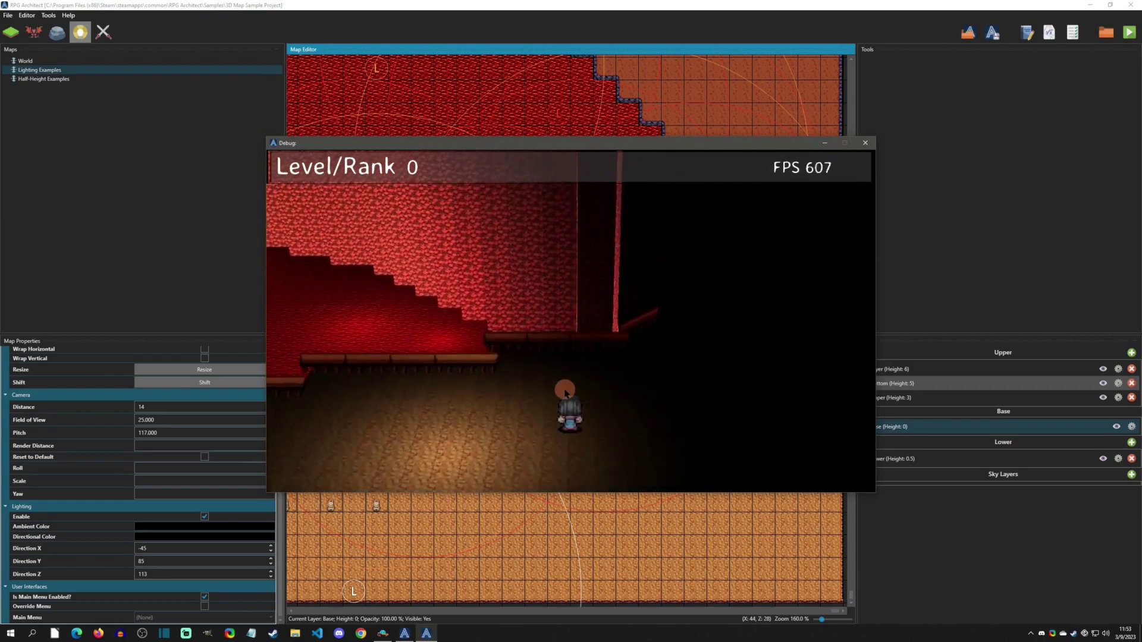
{"action": "key", "text": "Up"}
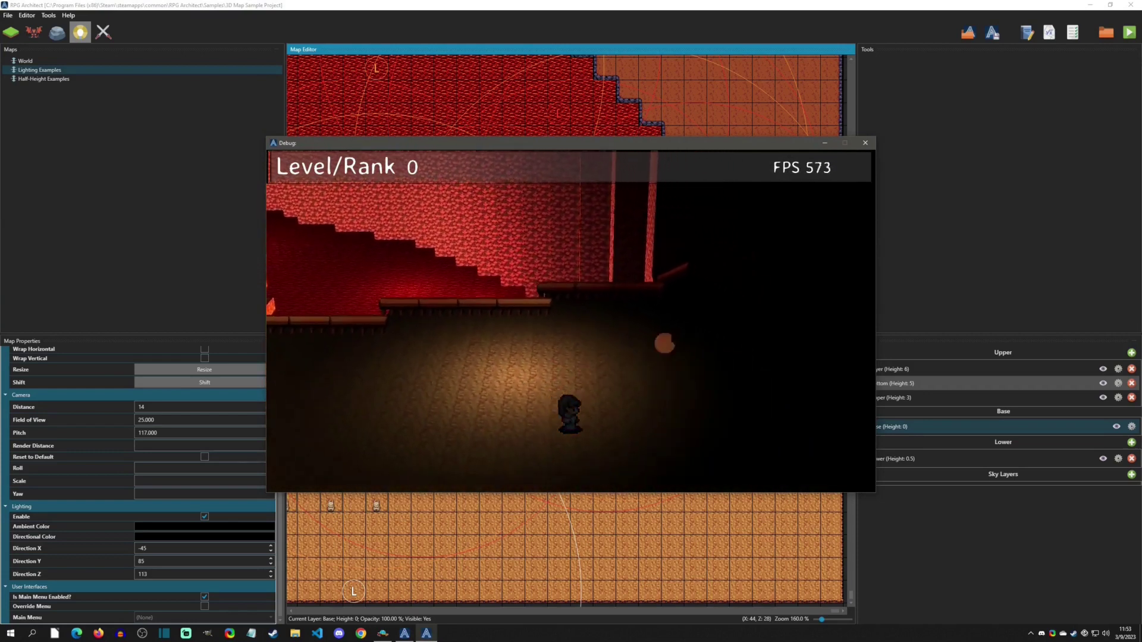
{"action": "key", "text": "Up"}
{"action": "left_click", "coordinate": [865, 143]}
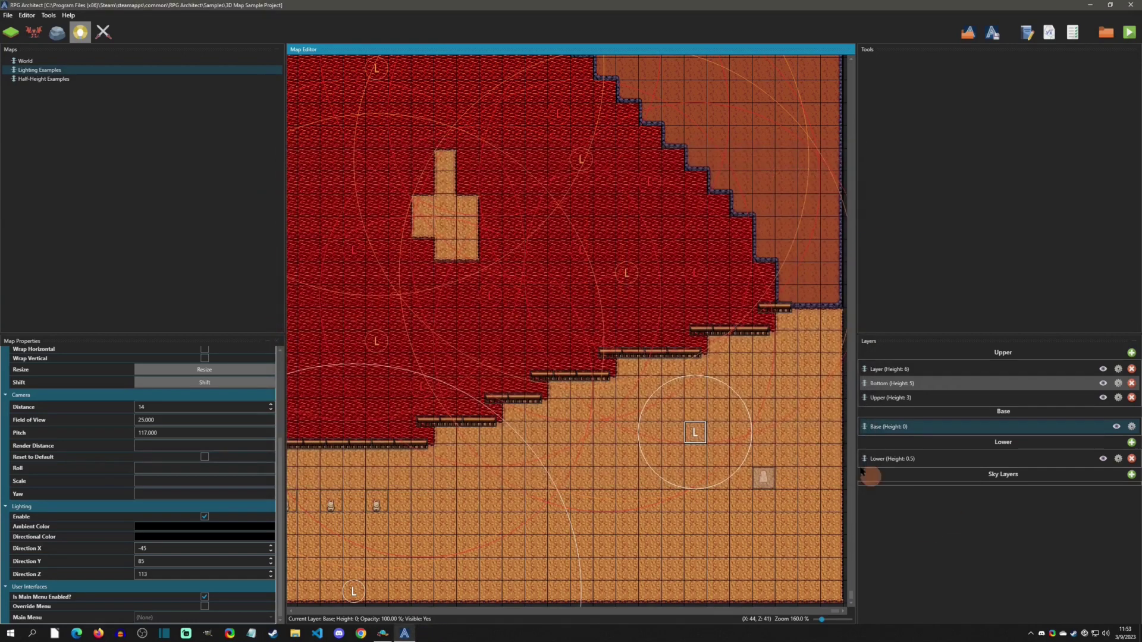
Set the maximum intensity of the flickering light near the player start to 4.
{"action": "right_click", "coordinate": [695, 433]}
{"action": "mouse_move", "coordinate": [717, 442]}
{"action": "left_click", "coordinate": [785, 441]}
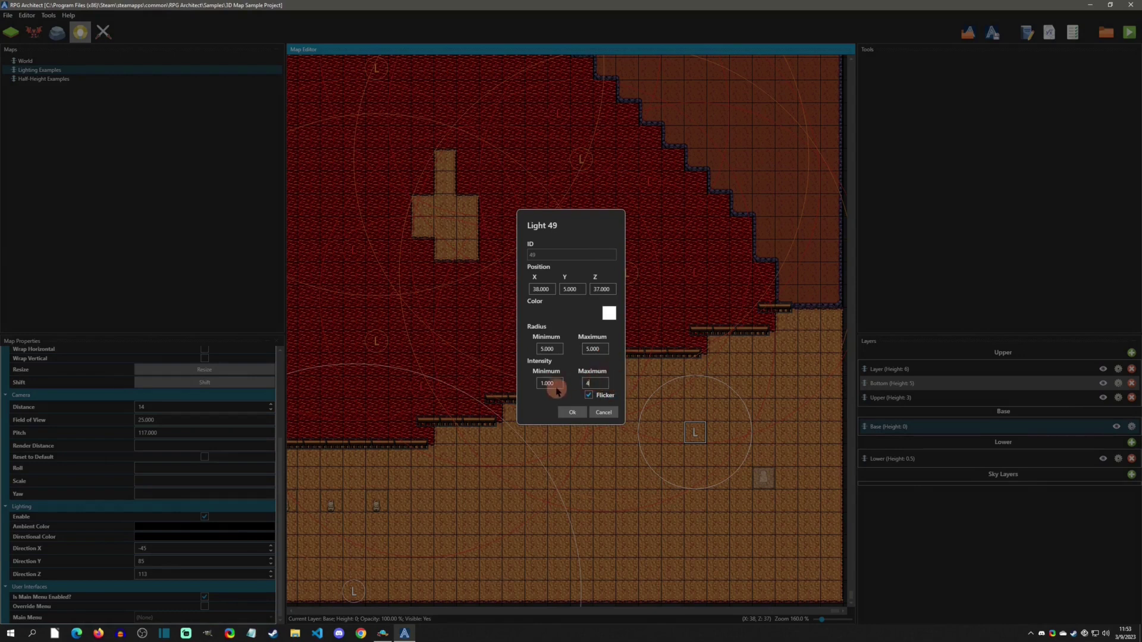
{"action": "left_click", "coordinate": [572, 412]}
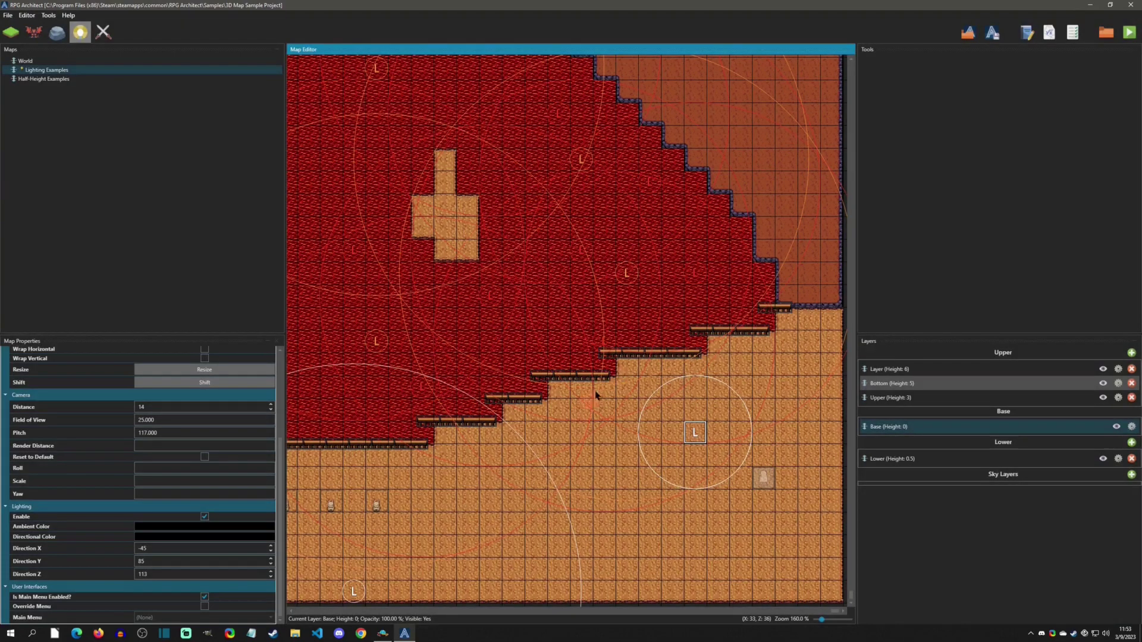
Test-play the map and walk around the light to examine the stronger flicker.
{"action": "left_click", "coordinate": [1134, 39]}
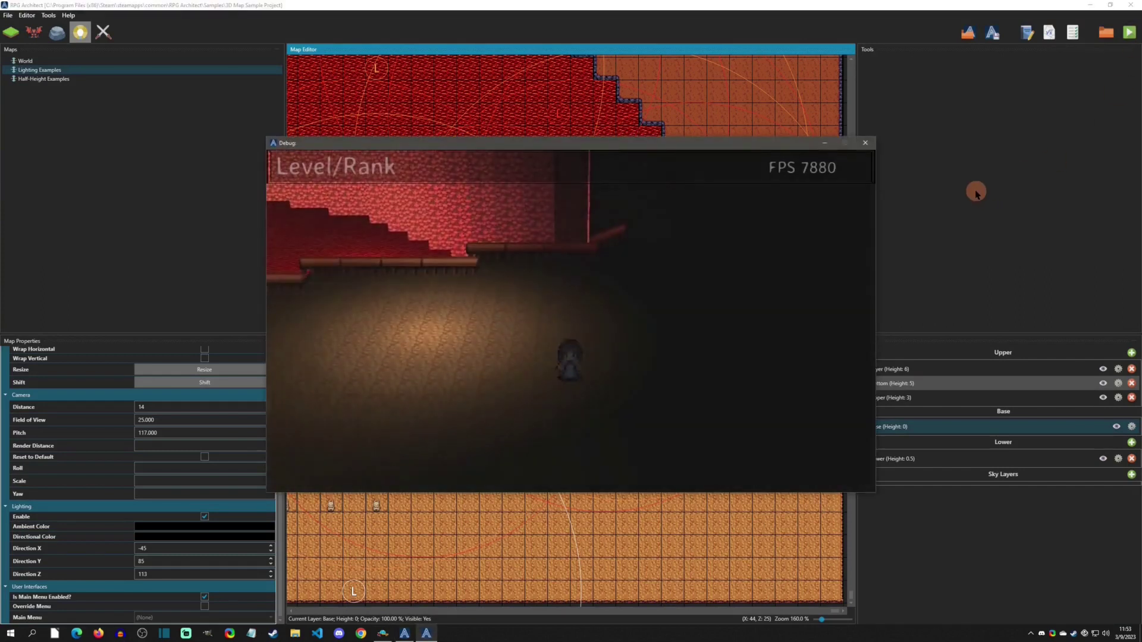
{"action": "key", "text": "Left"}
{"action": "key", "text": "Up"}
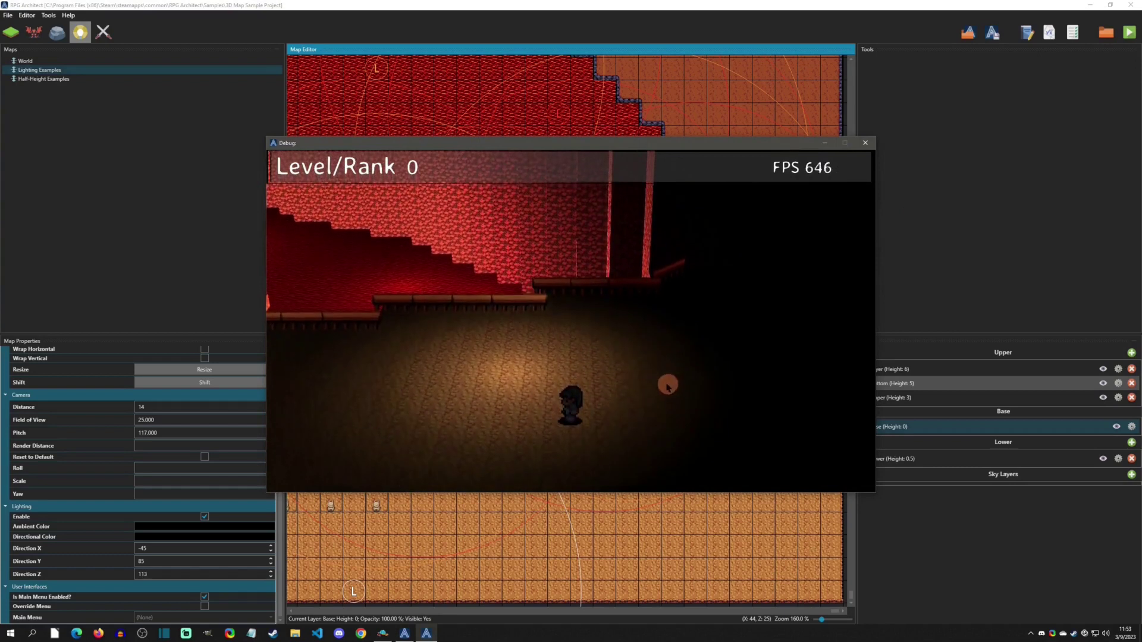
{"action": "key", "text": "Right"}
{"action": "key", "text": "Down"}
{"action": "left_click", "coordinate": [865, 143]}
Delete the light near the player start and test-play the map.
{"action": "right_click", "coordinate": [695, 433]}
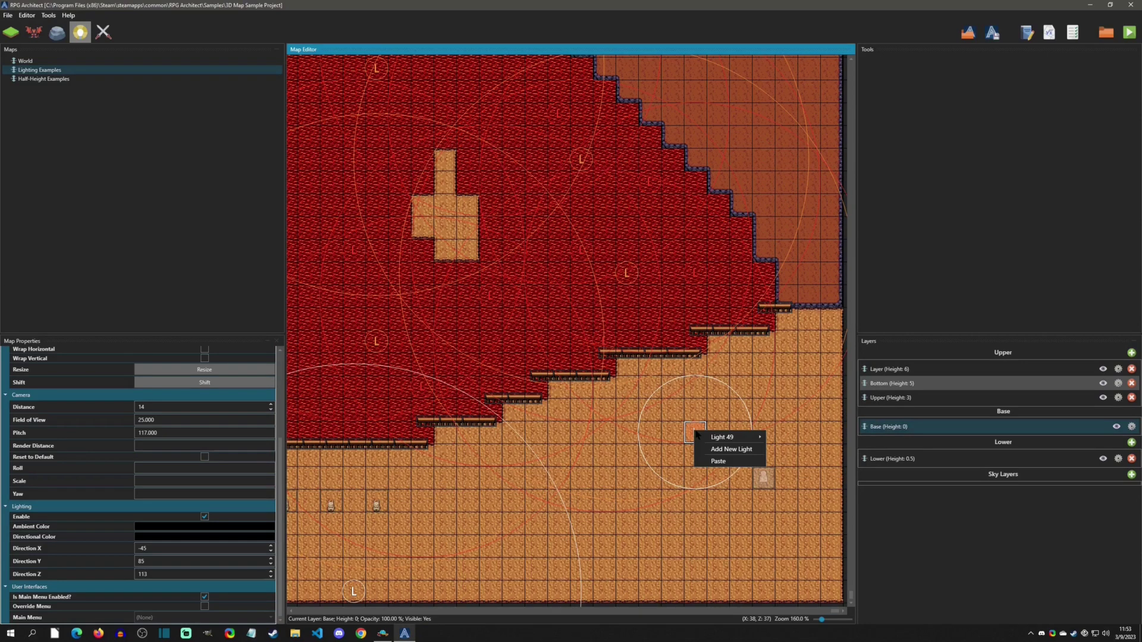
{"action": "mouse_move", "coordinate": [708, 440]}
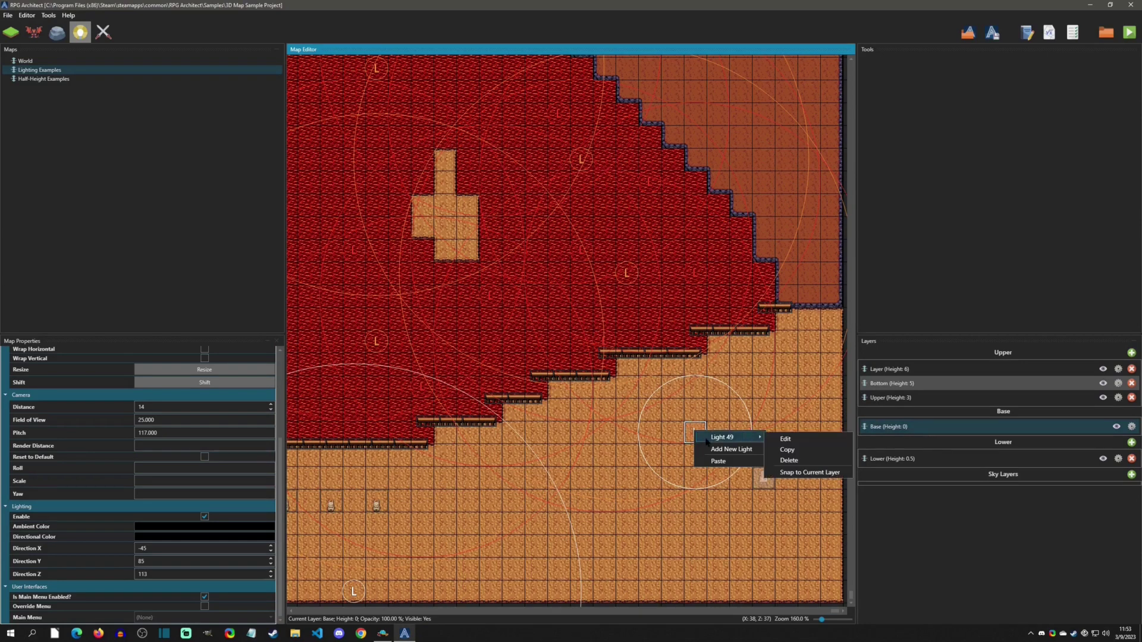
{"action": "left_click", "coordinate": [797, 462]}
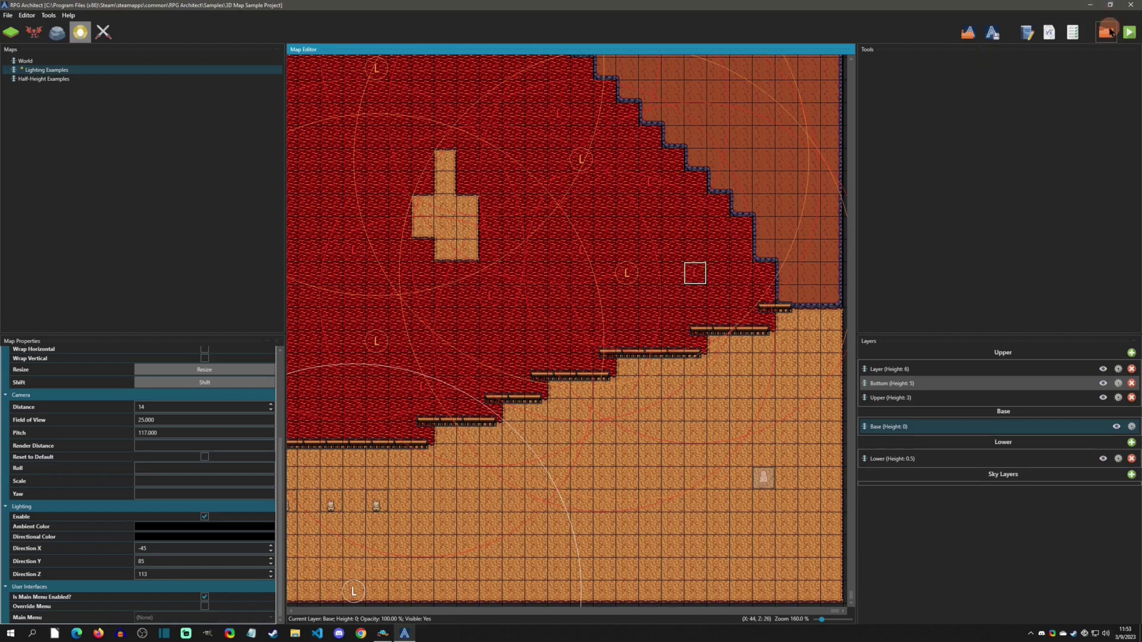
{"action": "left_click", "coordinate": [1131, 34]}
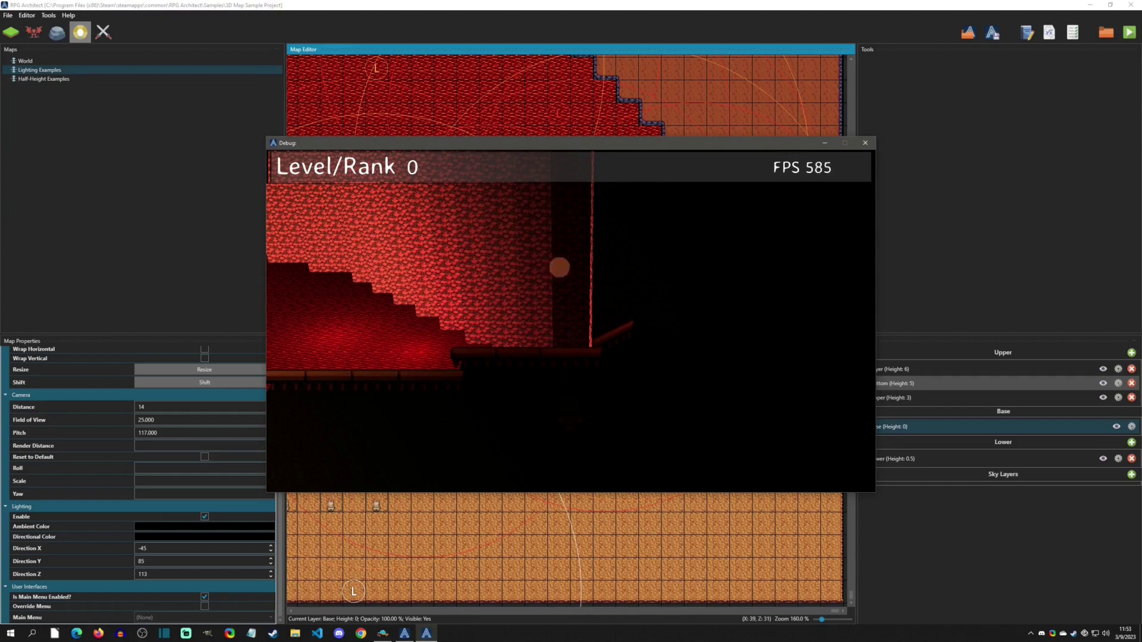
Copy a light from the lava area, paste it on the ground near the player start, and test-play the map.
{"action": "left_click", "coordinate": [865, 142]}
{"action": "right_click", "coordinate": [698, 277]}
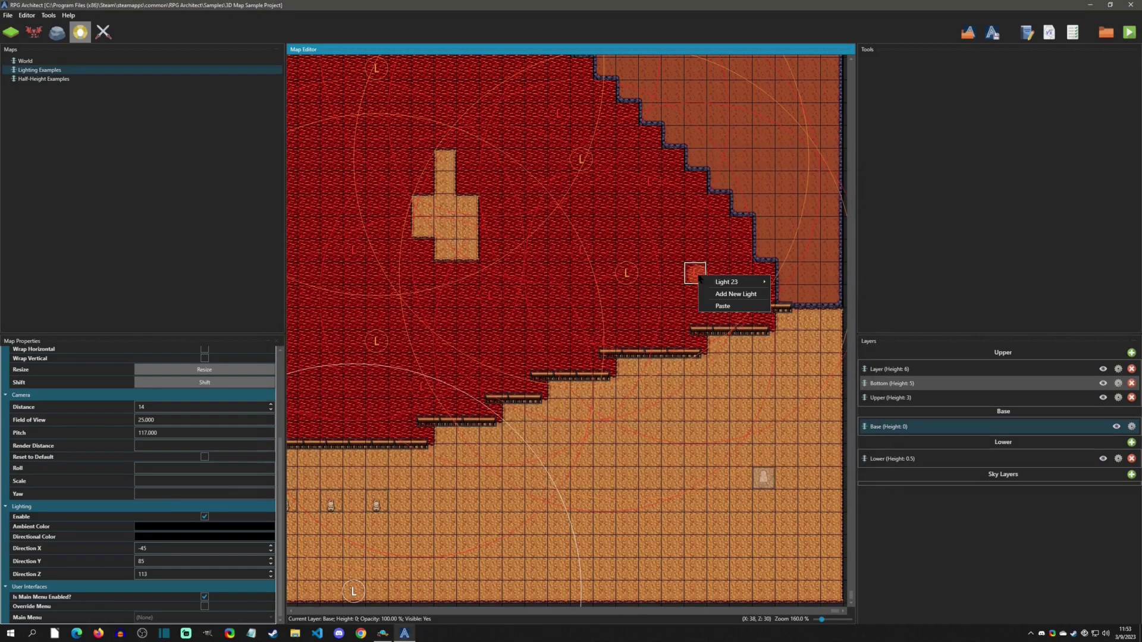
{"action": "mouse_move", "coordinate": [732, 282]}
{"action": "left_click", "coordinate": [810, 302]}
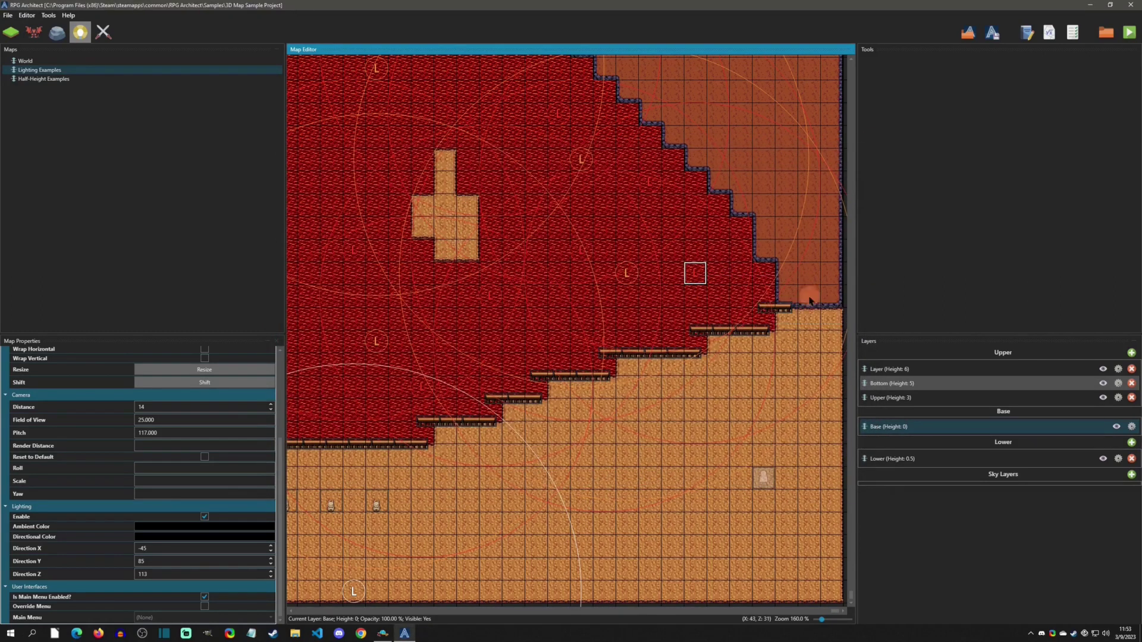
{"action": "right_click", "coordinate": [696, 457]}
{"action": "left_click", "coordinate": [725, 479]}
{"action": "left_click", "coordinate": [1128, 33]}
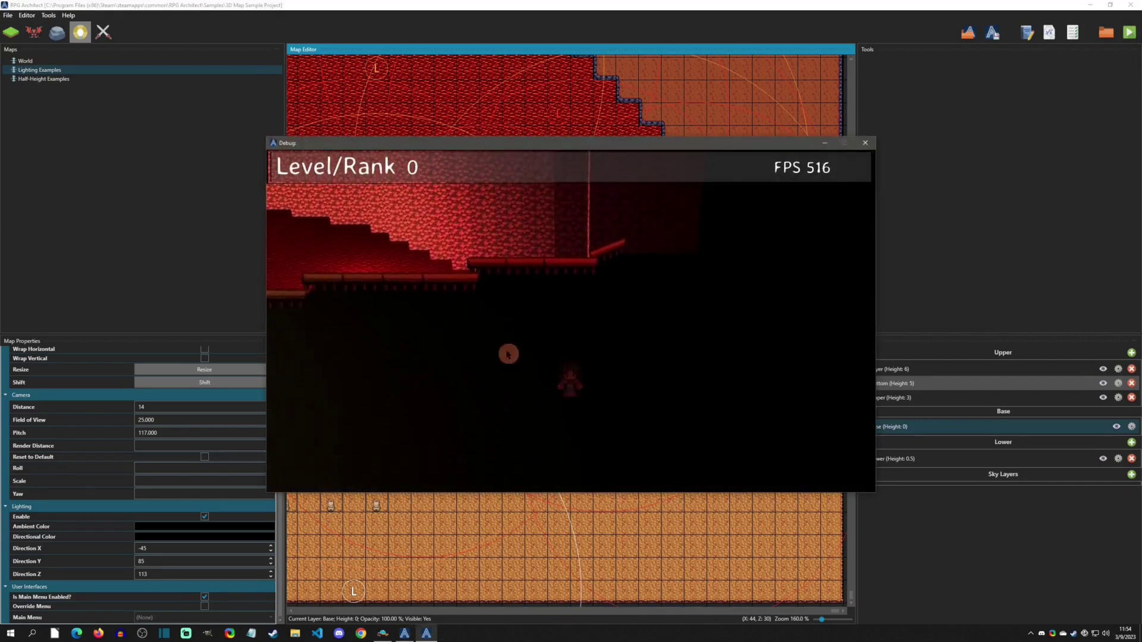
{"action": "left_click", "coordinate": [866, 143]}
Bring the pasted light near the player start onto the current layer, save the map and test-play it.
{"action": "right_click", "coordinate": [689, 461]}
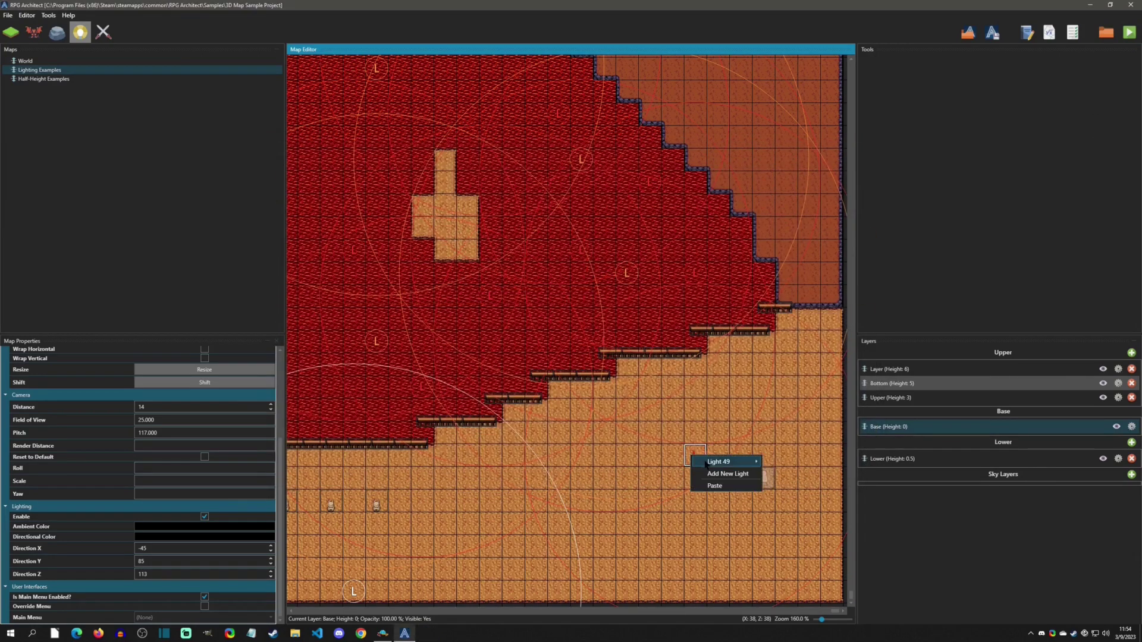
{"action": "mouse_move", "coordinate": [719, 462]}
{"action": "left_click", "coordinate": [790, 498]}
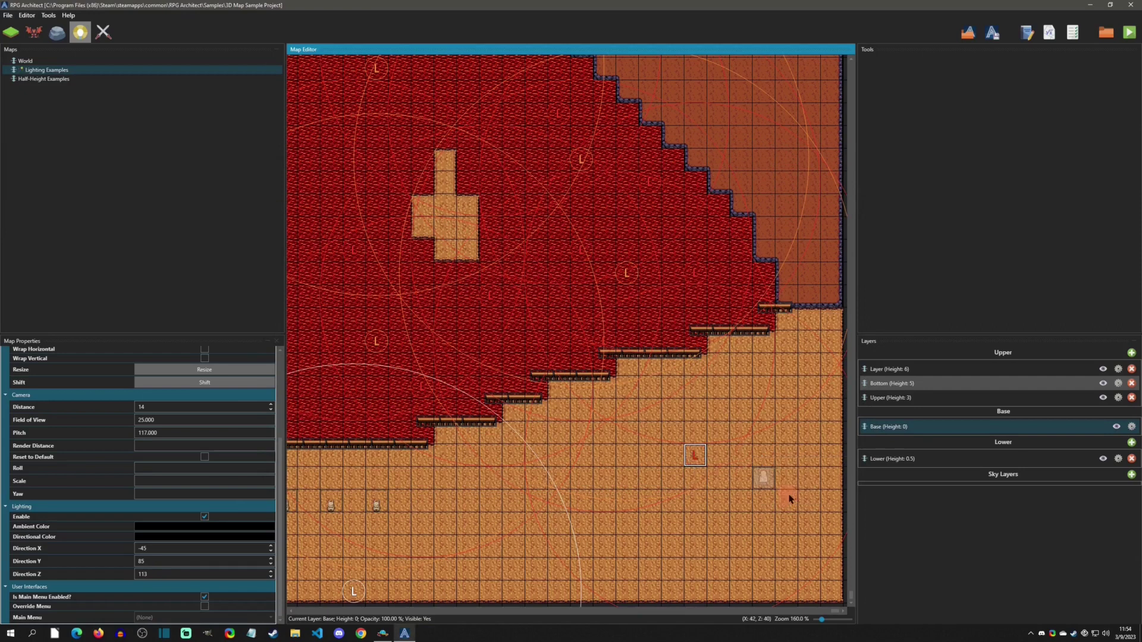
{"action": "key", "text": "ctrl+s"}
{"action": "key", "text": "F5"}
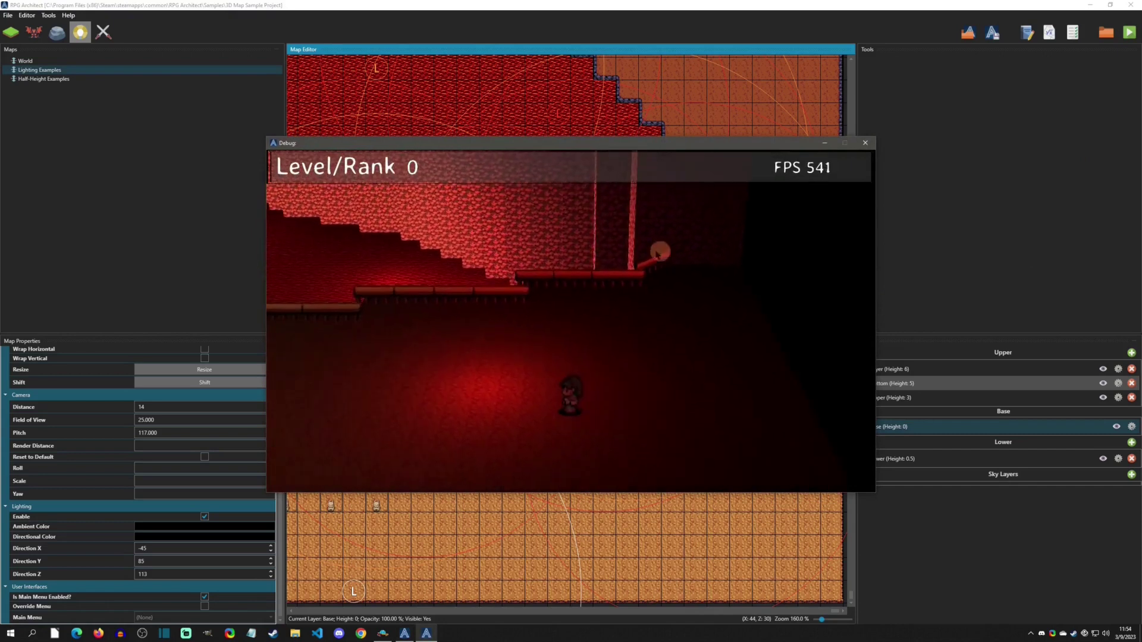
{"action": "left_click", "coordinate": [866, 143]}
Set the pasted light's Y position to 15 and test-play the map.
{"action": "right_click", "coordinate": [695, 457]}
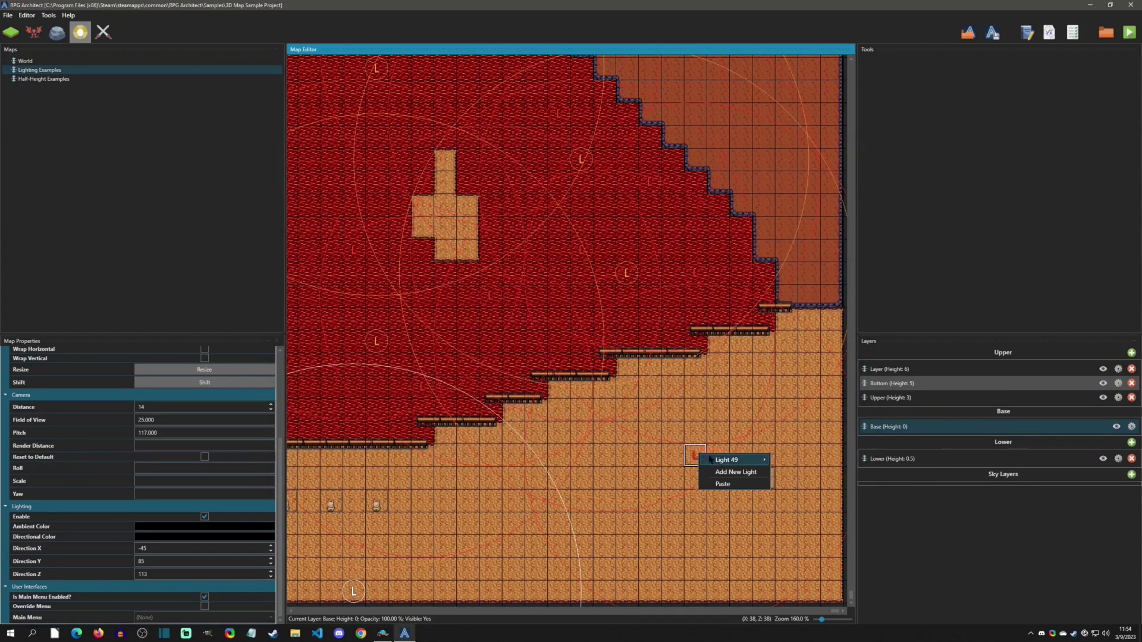
{"action": "mouse_move", "coordinate": [721, 461]}
{"action": "left_click", "coordinate": [811, 463]}
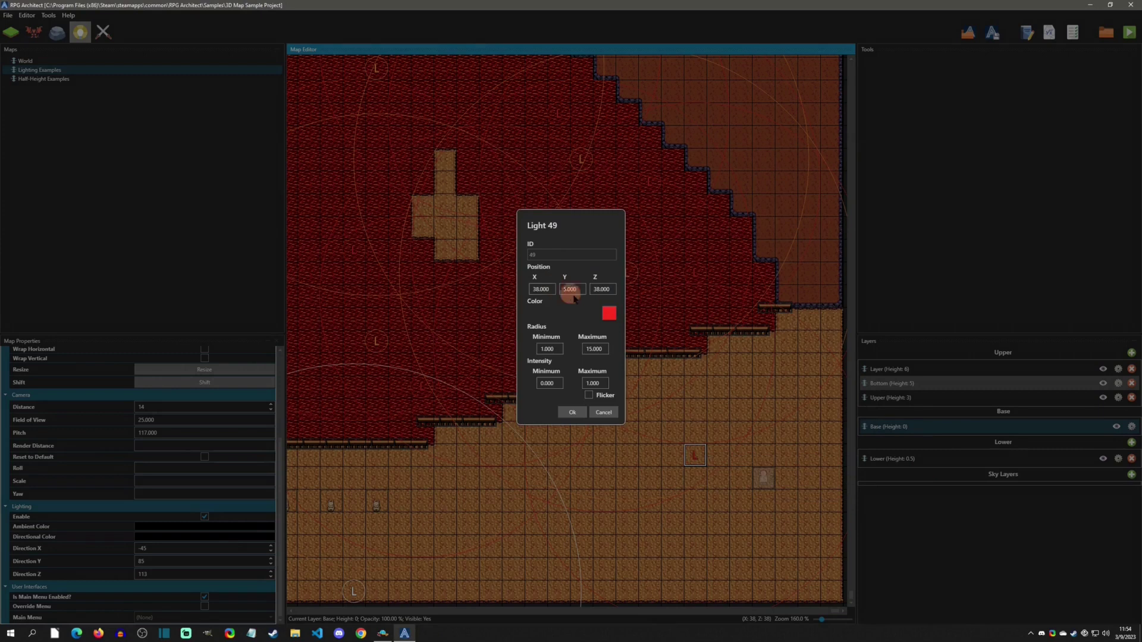
{"action": "left_click_drag", "start_coordinate": [579, 289], "coordinate": [539, 297]}
{"action": "left_click", "coordinate": [570, 411]}
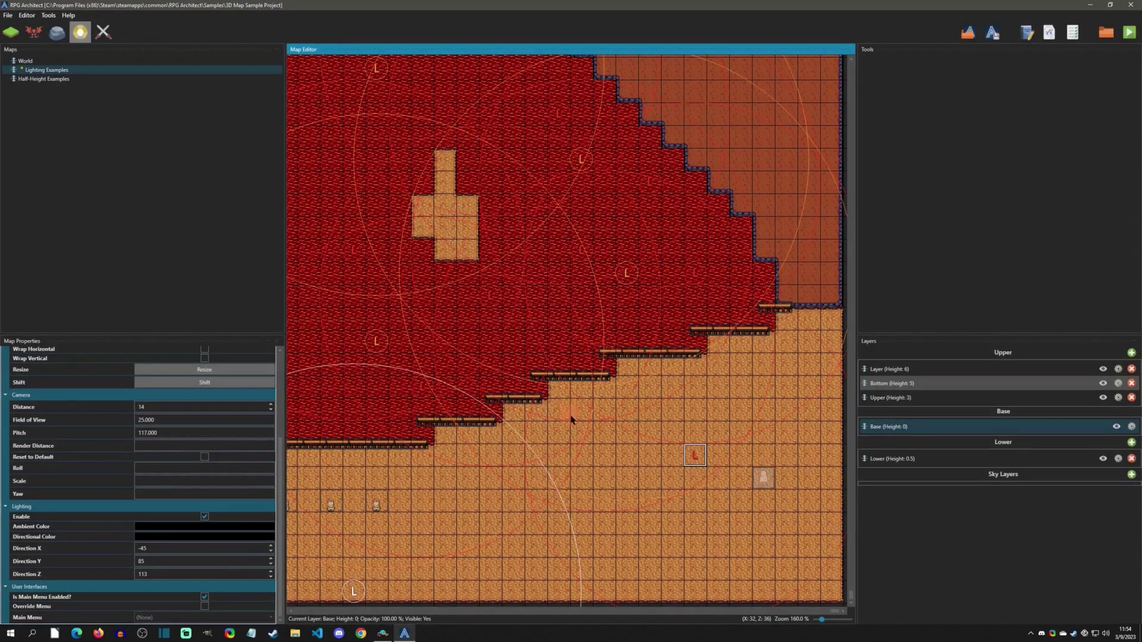
{"action": "left_click", "coordinate": [1130, 34]}
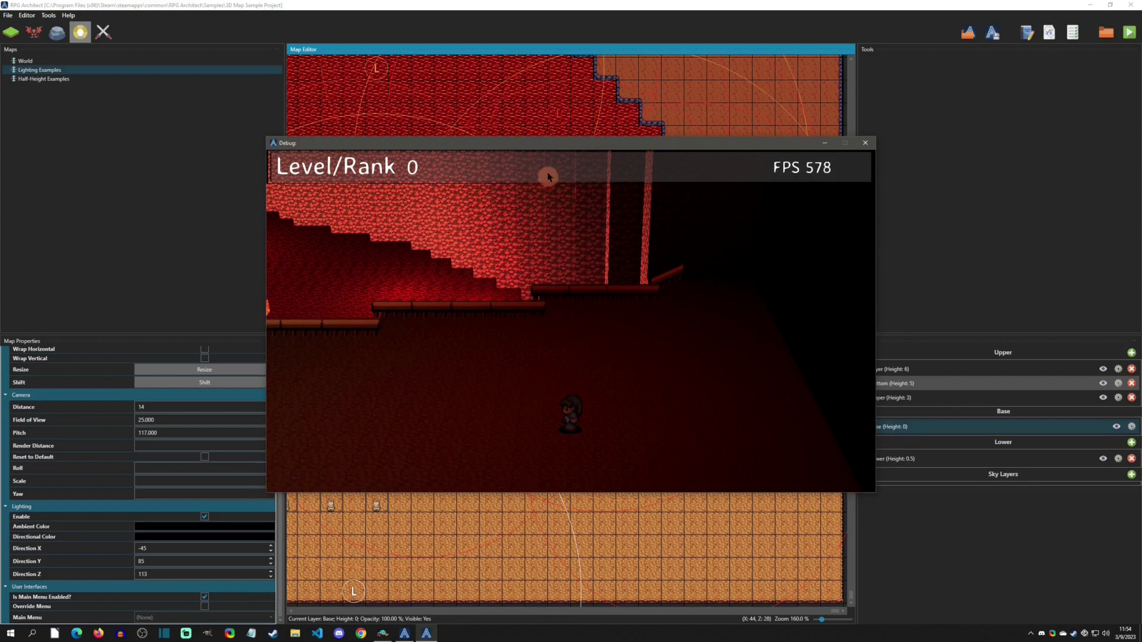
{"action": "left_click", "coordinate": [866, 143]}
Reopen the pasted light's properties and examine its position, radius and intensity settings.
{"action": "right_click", "coordinate": [700, 454]}
{"action": "mouse_move", "coordinate": [721, 458]}
{"action": "left_click", "coordinate": [780, 458]}
{"action": "left_click", "coordinate": [551, 257]}
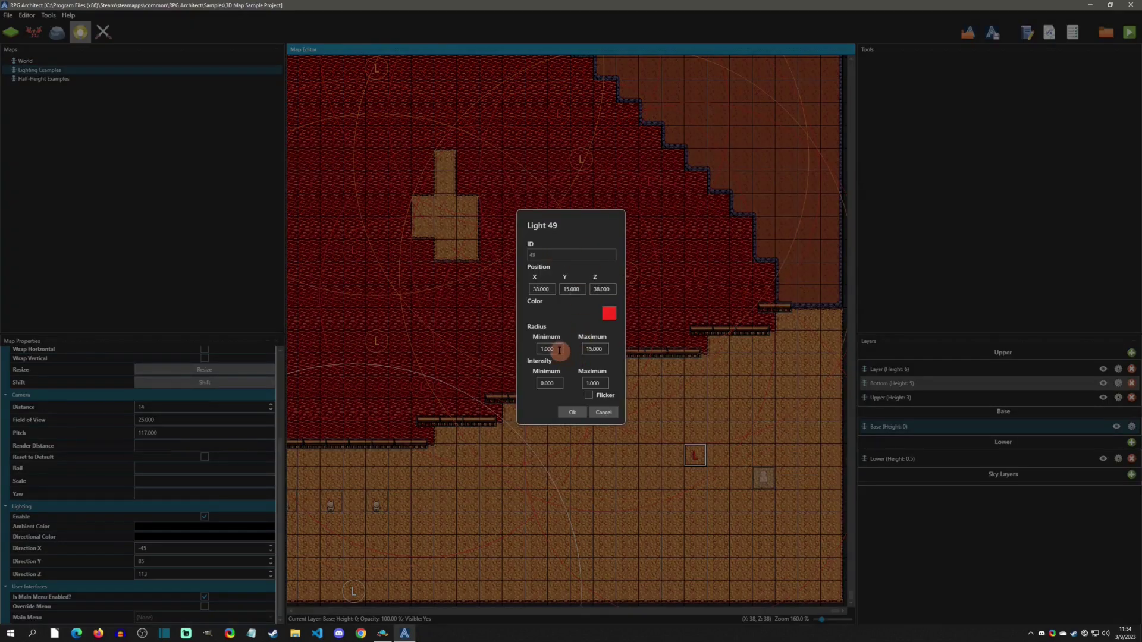
{"action": "left_click", "coordinate": [574, 412]}
Remove the pasted light near the player start from the map.
{"action": "right_click", "coordinate": [696, 459]}
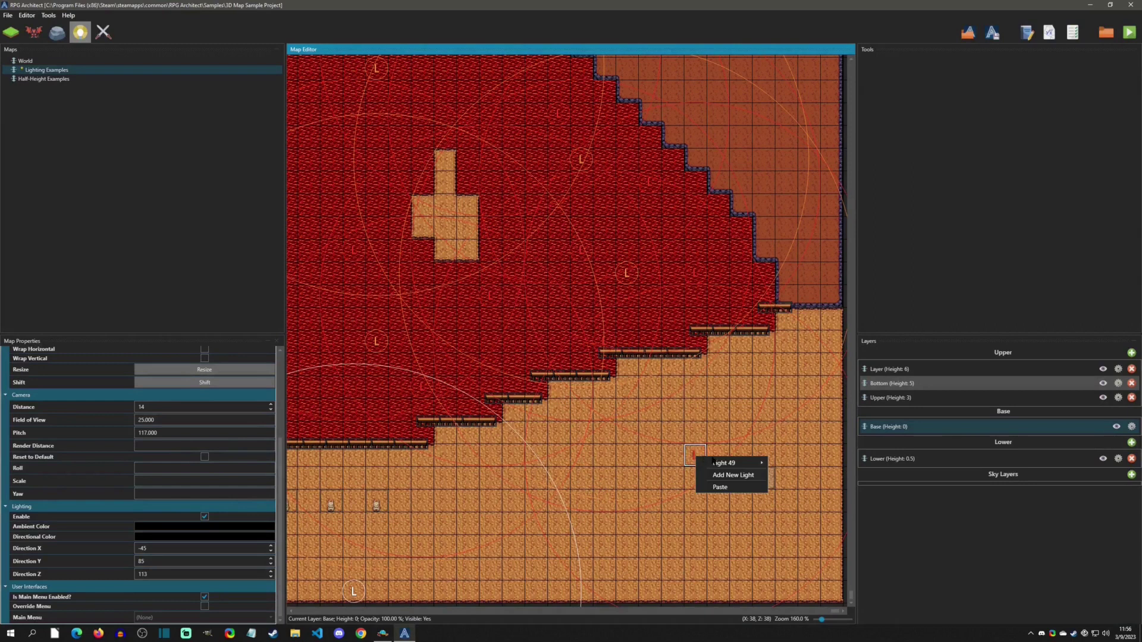
{"action": "mouse_move", "coordinate": [717, 468]}
{"action": "left_click", "coordinate": [781, 475]}
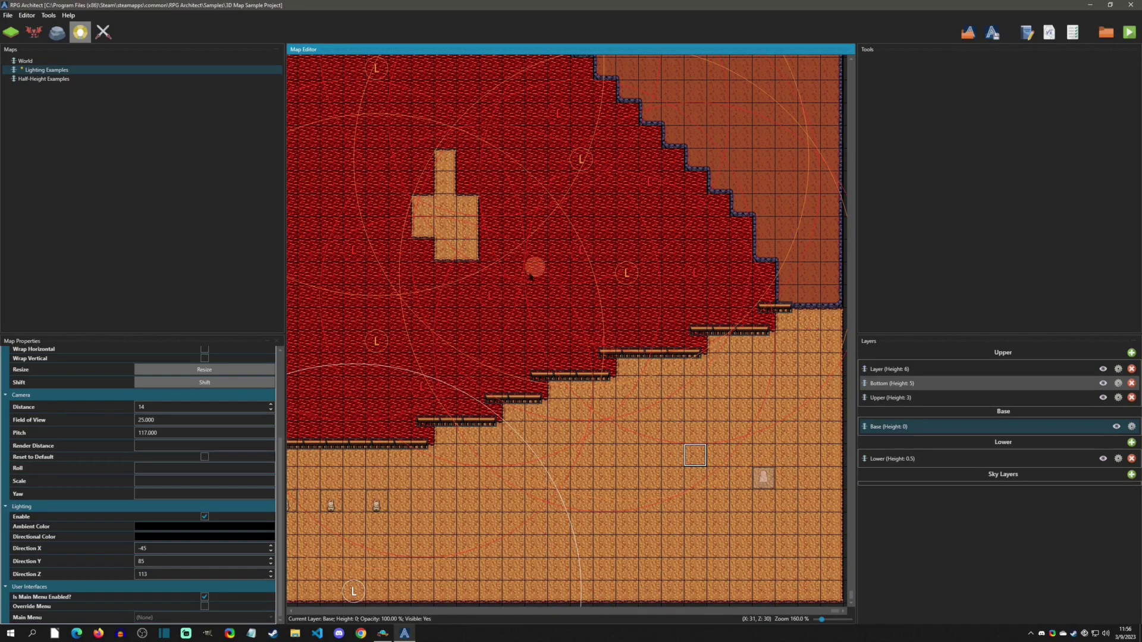
Switch to entity editing and move the player start to the ground tile just beside the row of animal entities.
{"action": "right_click", "coordinate": [463, 527]}
{"action": "left_click", "coordinate": [559, 501]}
{"action": "left_click", "coordinate": [31, 33]}
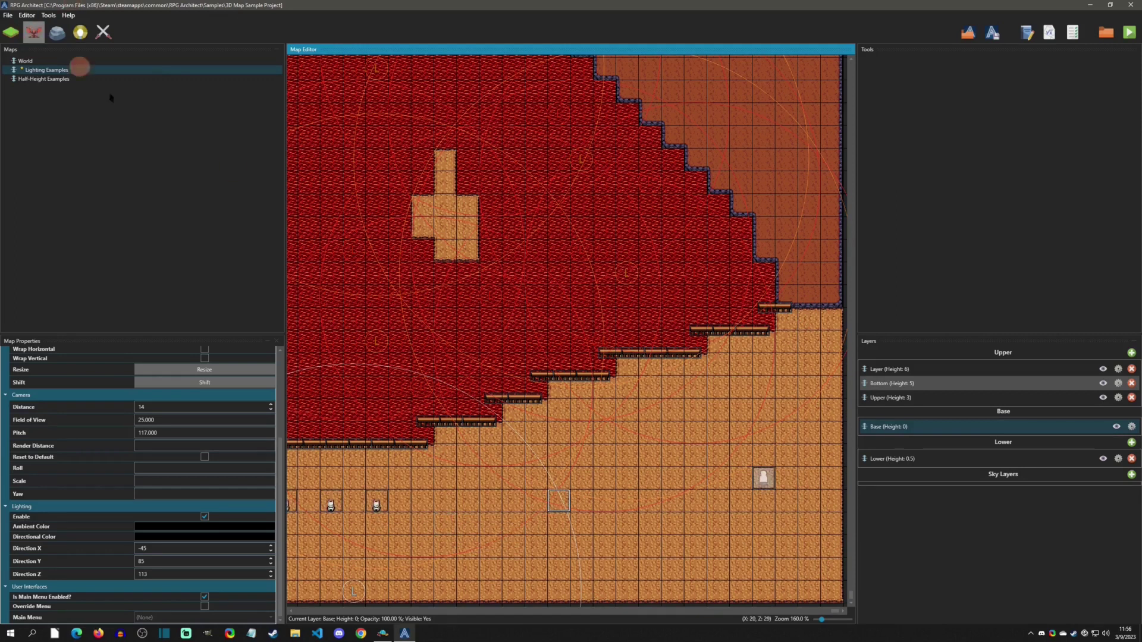
{"action": "right_click", "coordinate": [444, 530]}
{"action": "left_click", "coordinate": [465, 545]}
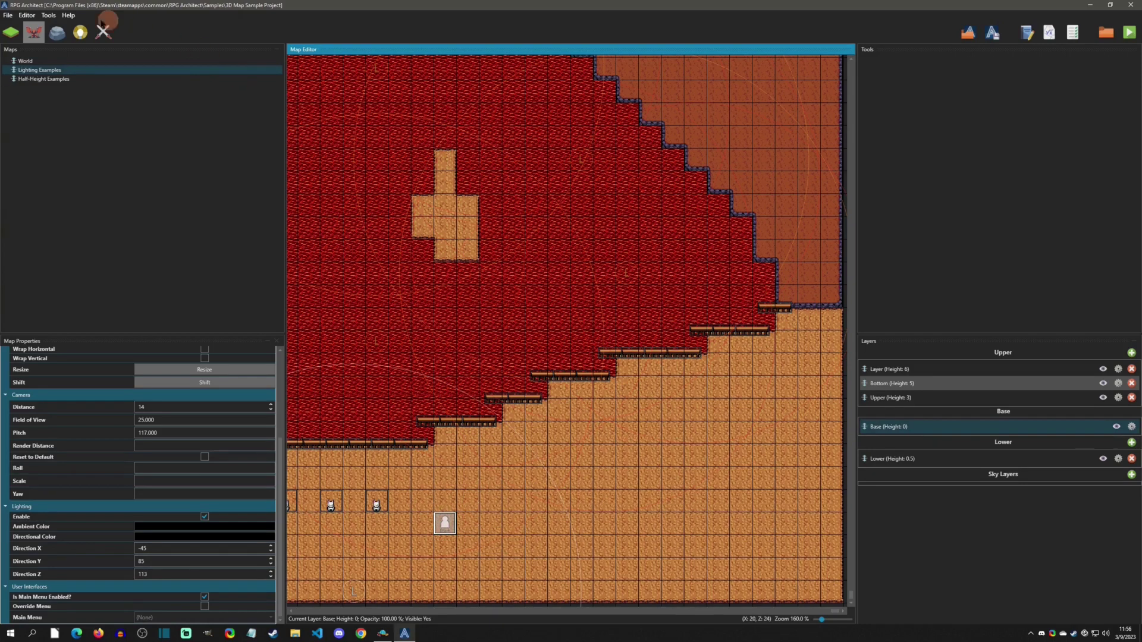
Open the editor settings to examine the Auto-Save on Test Play option, and close them.
{"action": "left_click", "coordinate": [27, 15]}
{"action": "mouse_move", "coordinate": [42, 139]}
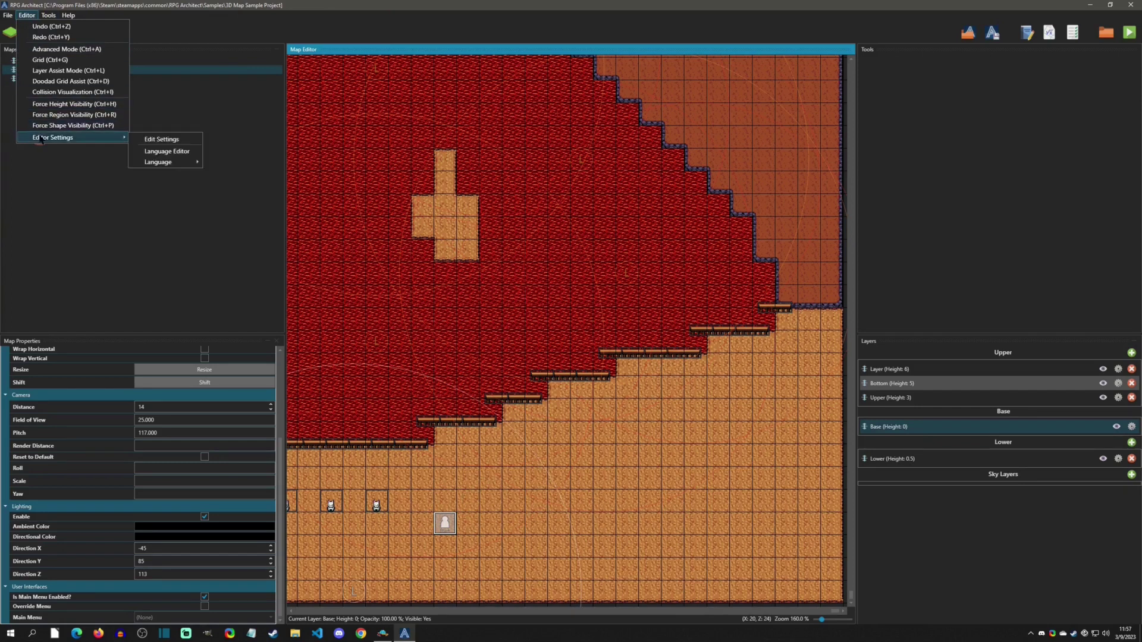
{"action": "left_click", "coordinate": [173, 140]}
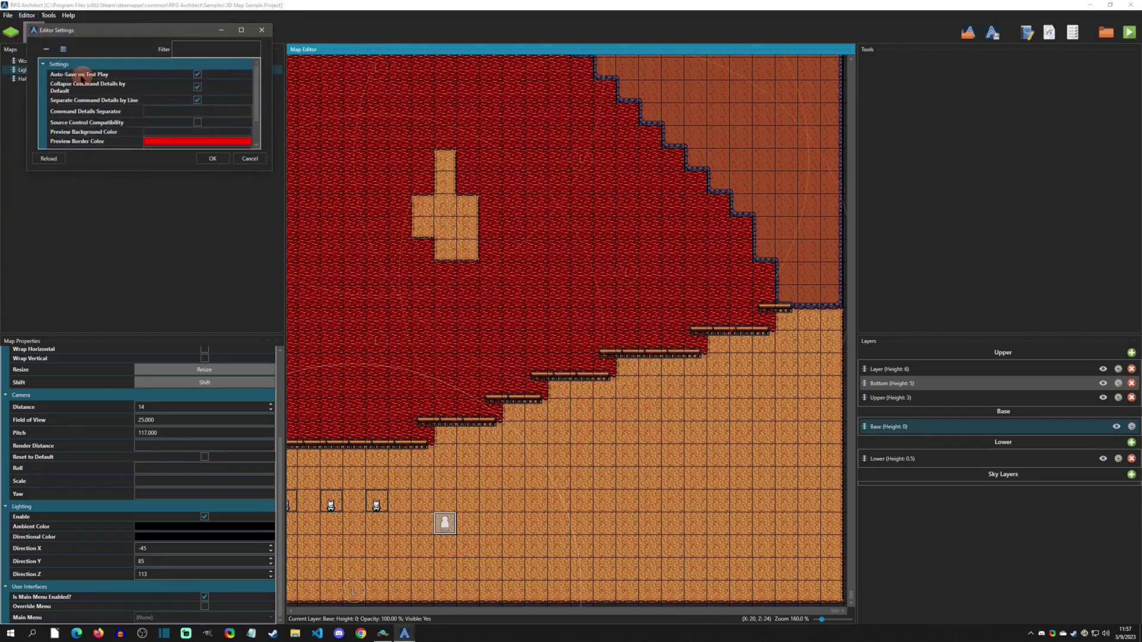
{"action": "left_click", "coordinate": [262, 29]}
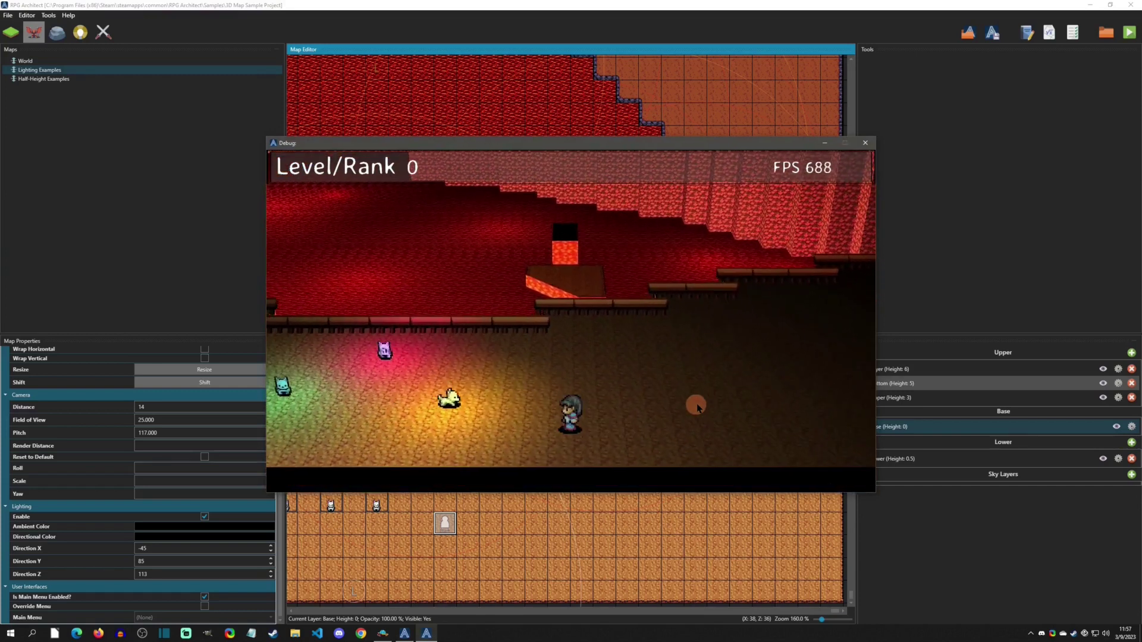
View the light-emitting animals in test play, and examine the lighting properties of the Light Emitter entity nearest the player start.
{"action": "key", "text": "Up"}
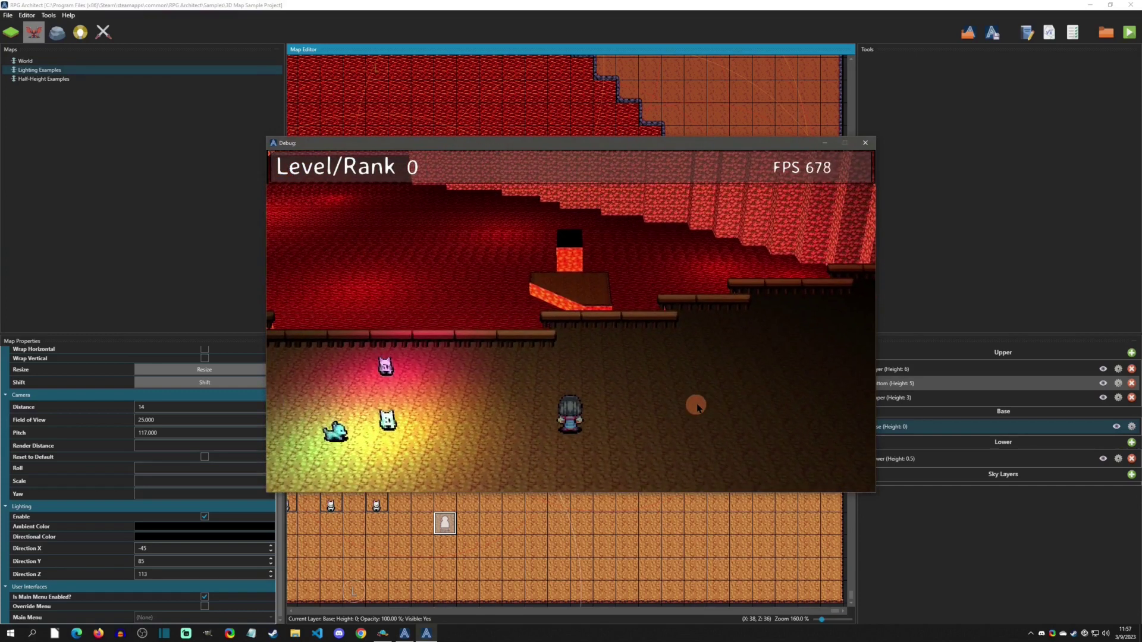
{"action": "left_click", "coordinate": [866, 145]}
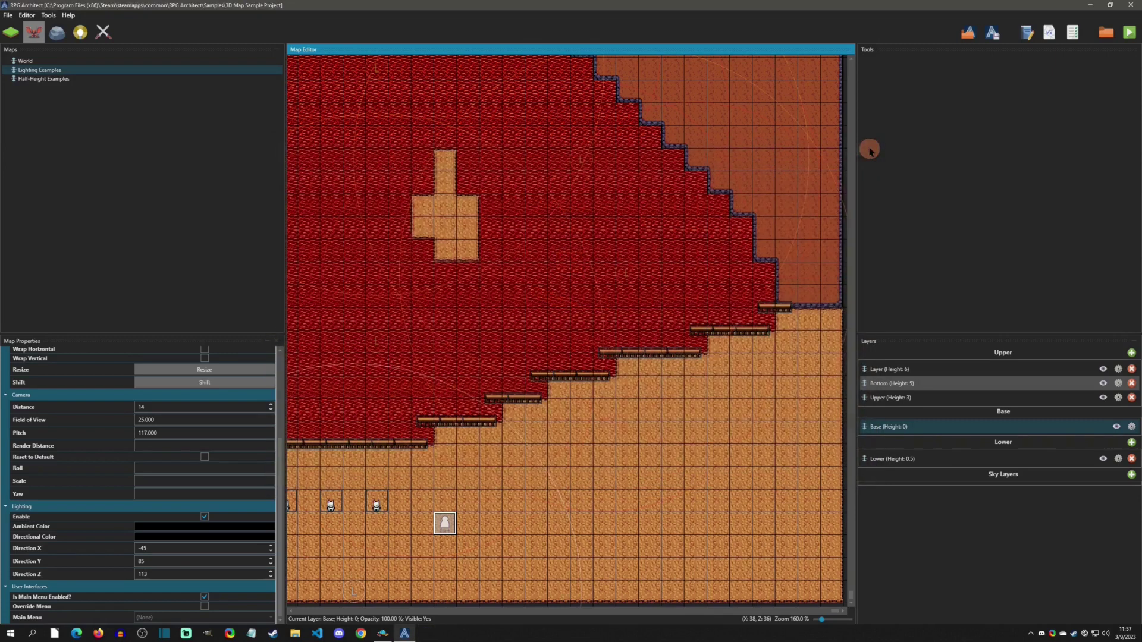
{"action": "left_click", "coordinate": [376, 504]}
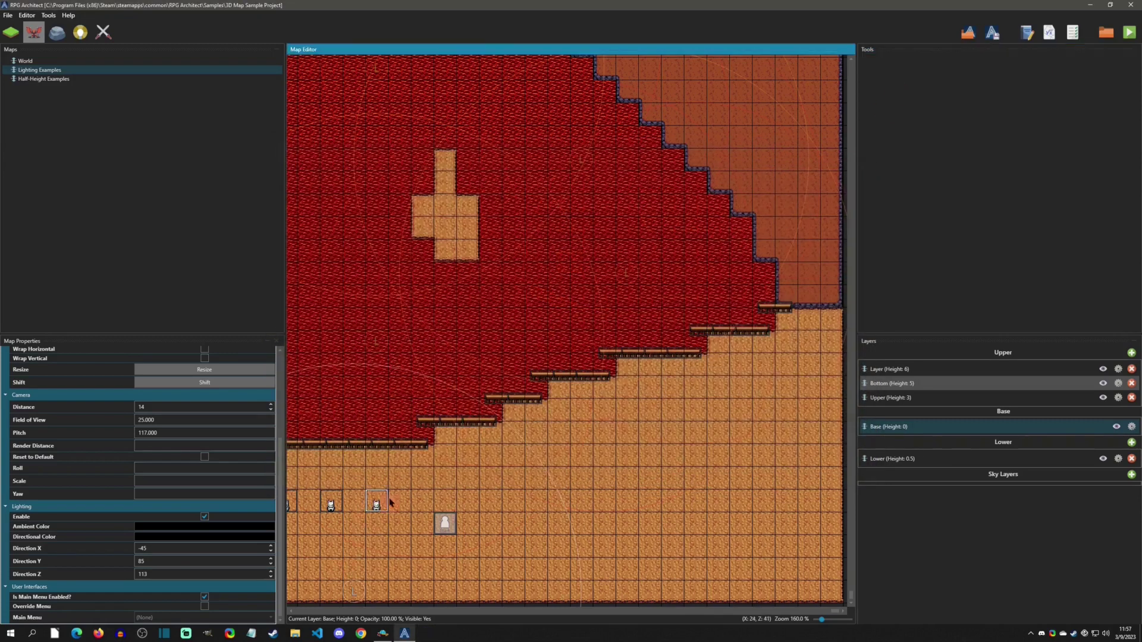
{"action": "double_click", "coordinate": [376, 504]}
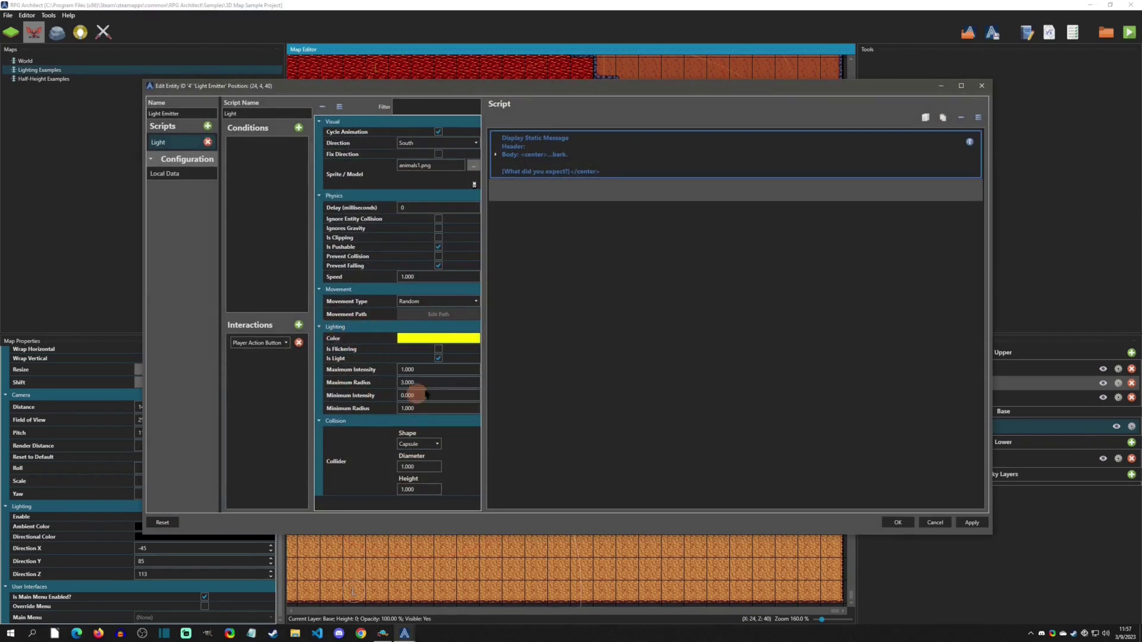
{"action": "left_click", "coordinate": [439, 359]}
{"action": "left_click", "coordinate": [897, 522]}
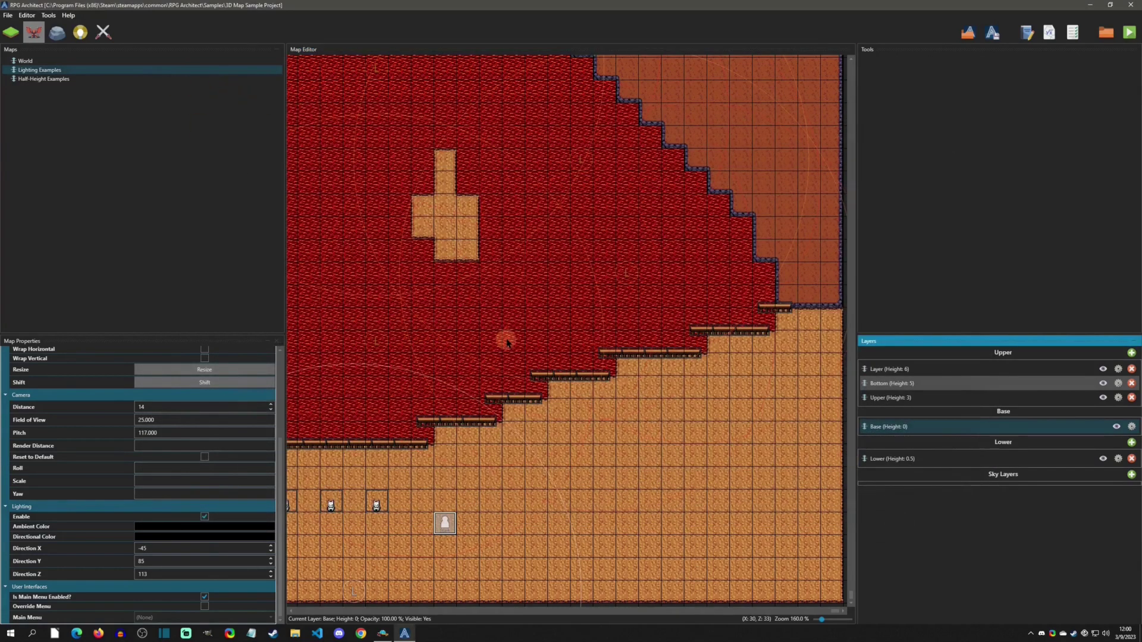
Turn on Enable Lighting Debug View in the database's video configuration and save the setting.
{"action": "key", "text": "F9"}
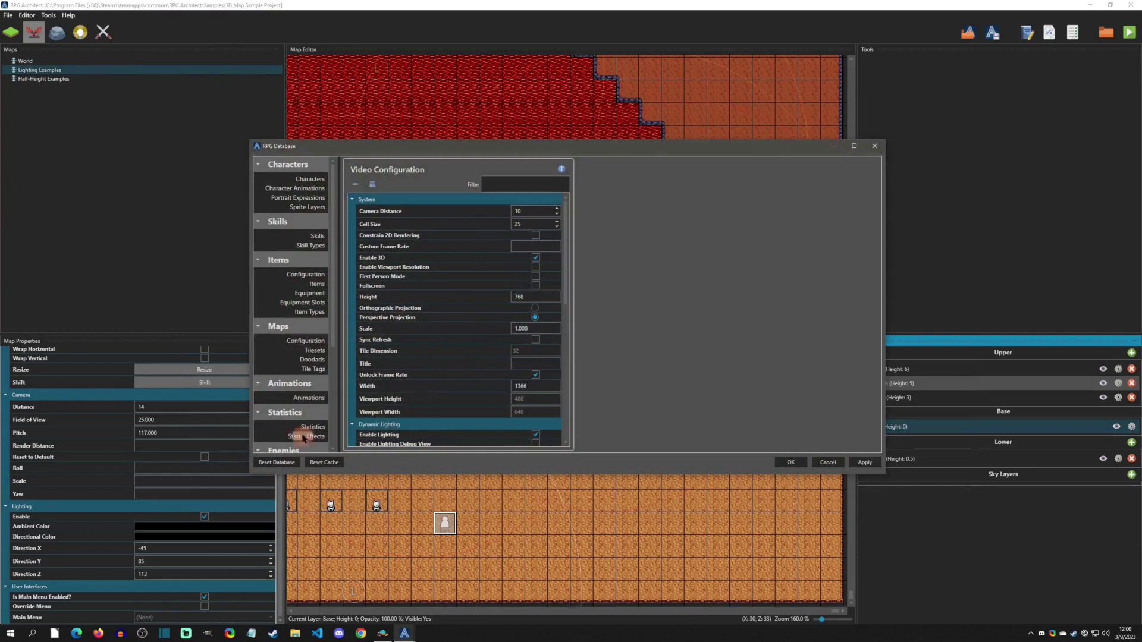
{"action": "scroll", "coordinate": [303, 436], "scroll_direction": "down", "scroll_amount": 8}
{"action": "left_click", "coordinate": [316, 400]}
{"action": "left_click", "coordinate": [315, 393]}
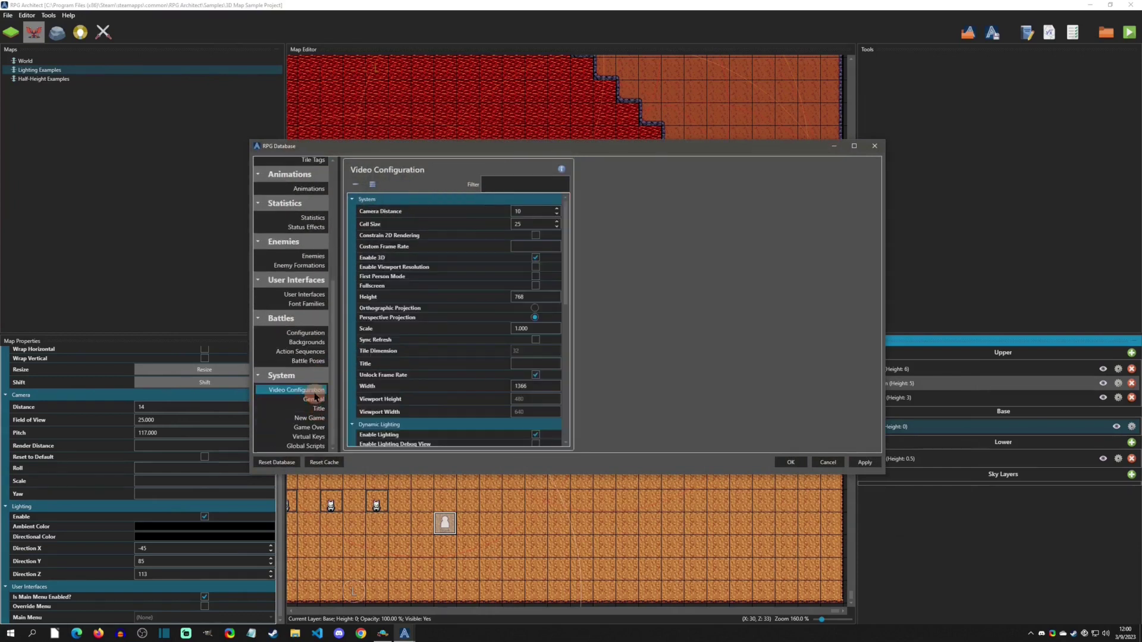
{"action": "left_click_drag", "start_coordinate": [564, 225], "coordinate": [559, 289]}
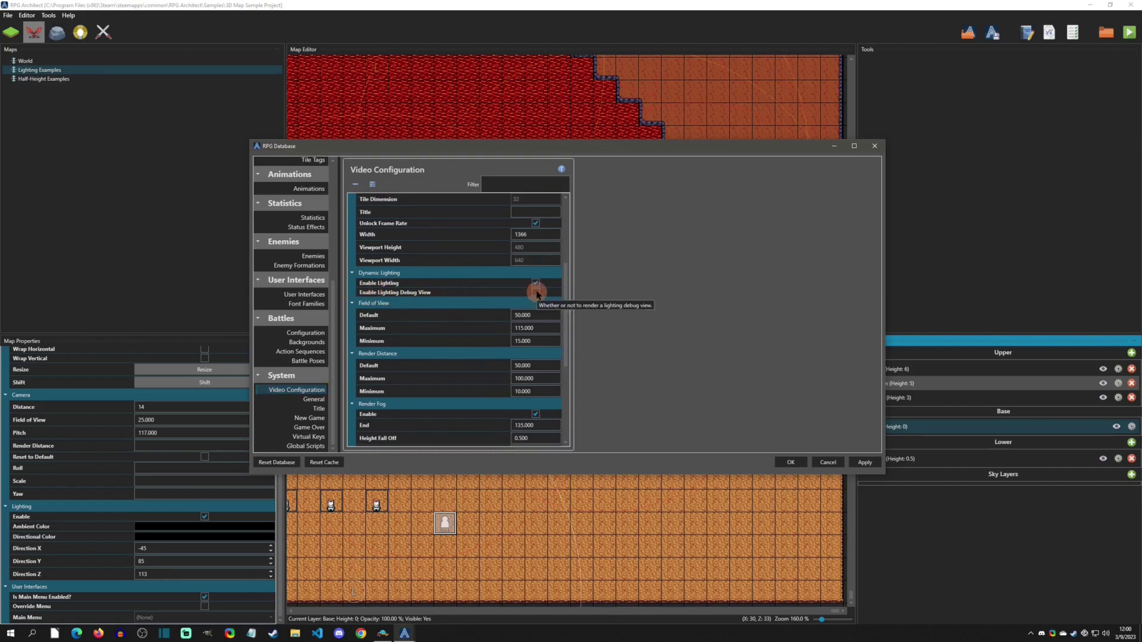
{"action": "left_click", "coordinate": [791, 462]}
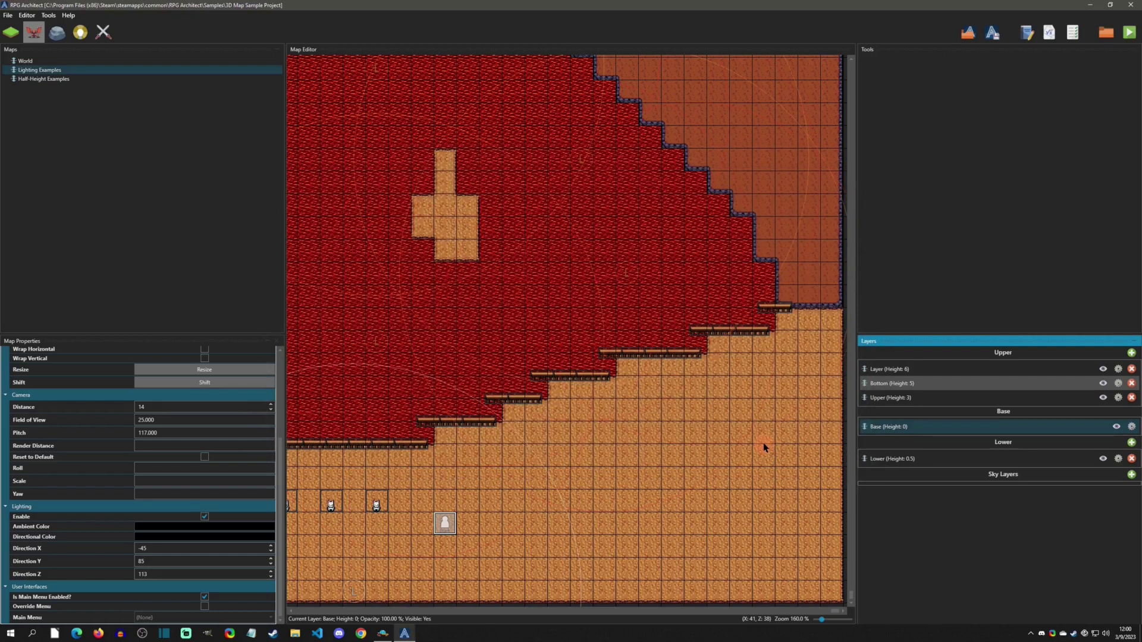
Test-play the map, walking past the light-emitting animals and the torch-lit bridge to examine the lighting debug views, and close it.
{"action": "key", "text": "F5"}
{"action": "key", "text": "Right"}
{"action": "key", "text": "Right"}
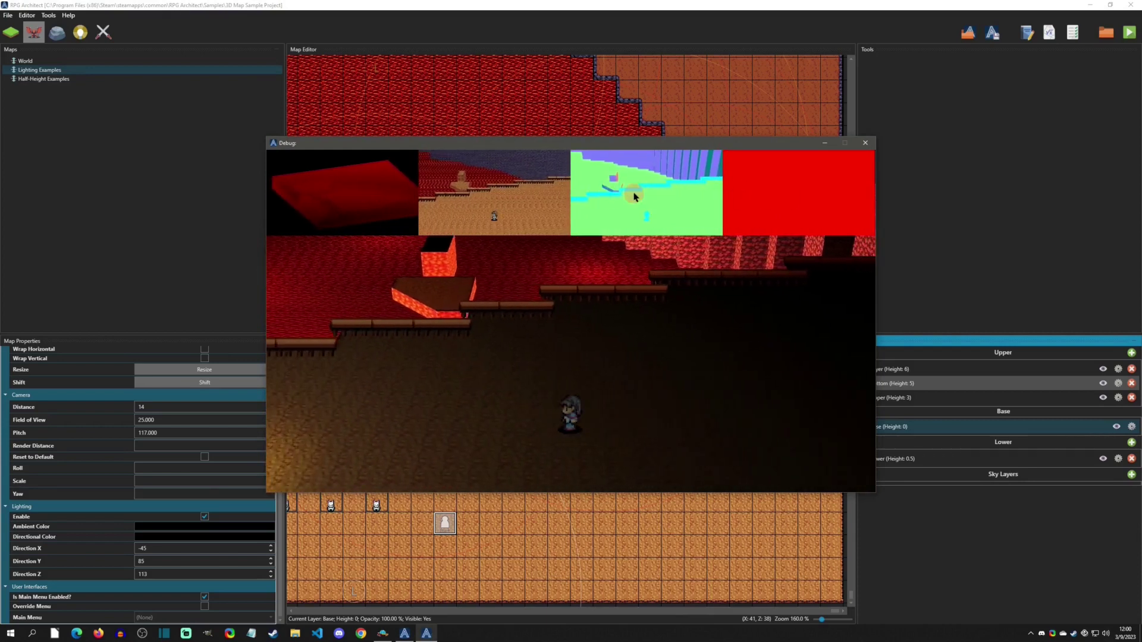
{"action": "key", "text": "Right"}
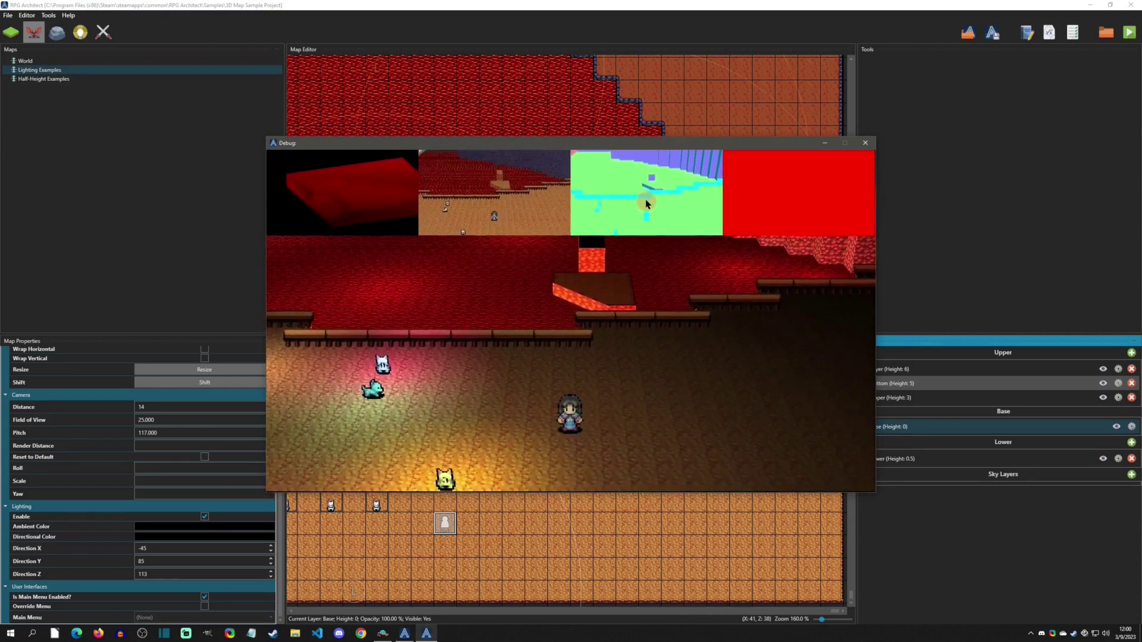
{"action": "key", "text": "Left"}
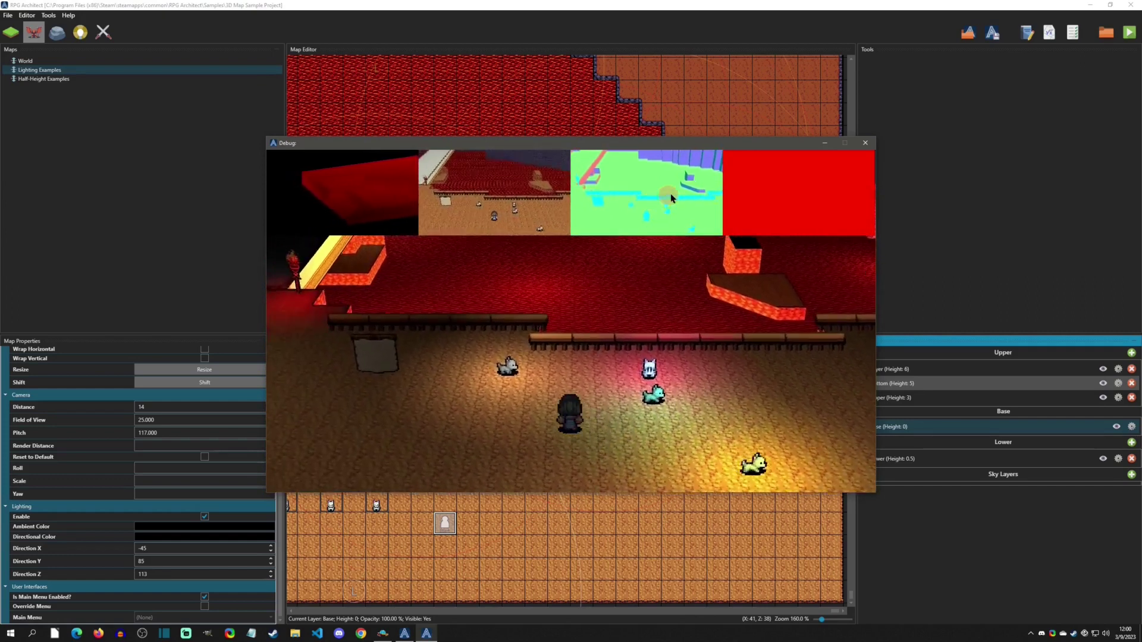
{"action": "key", "text": "Left"}
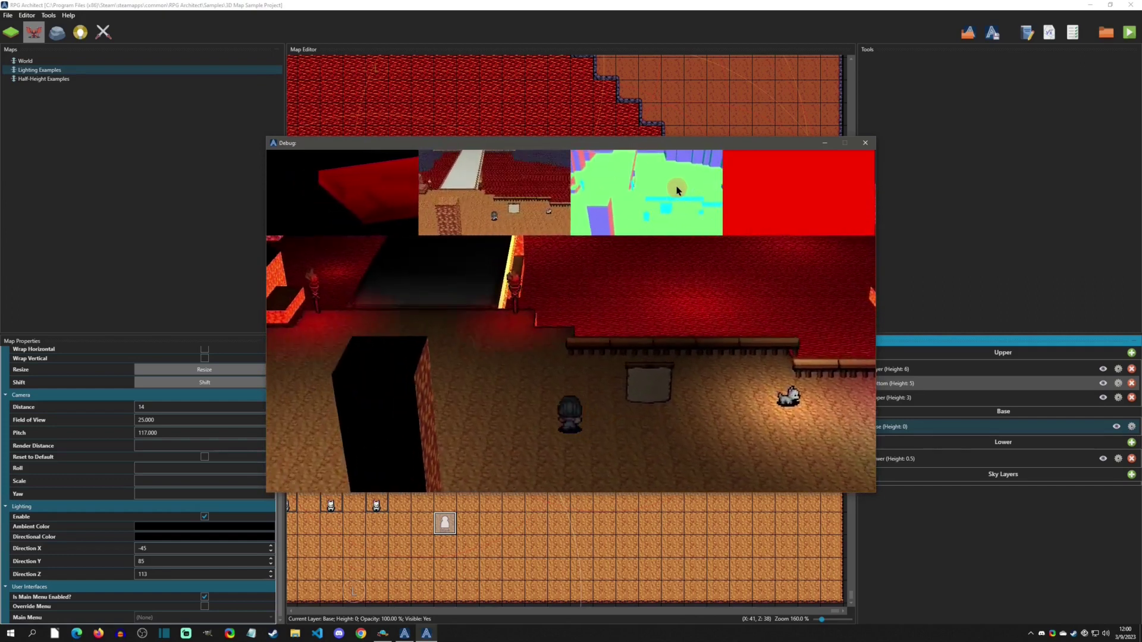
{"action": "key", "text": "Left"}
{"action": "key", "text": "Up"}
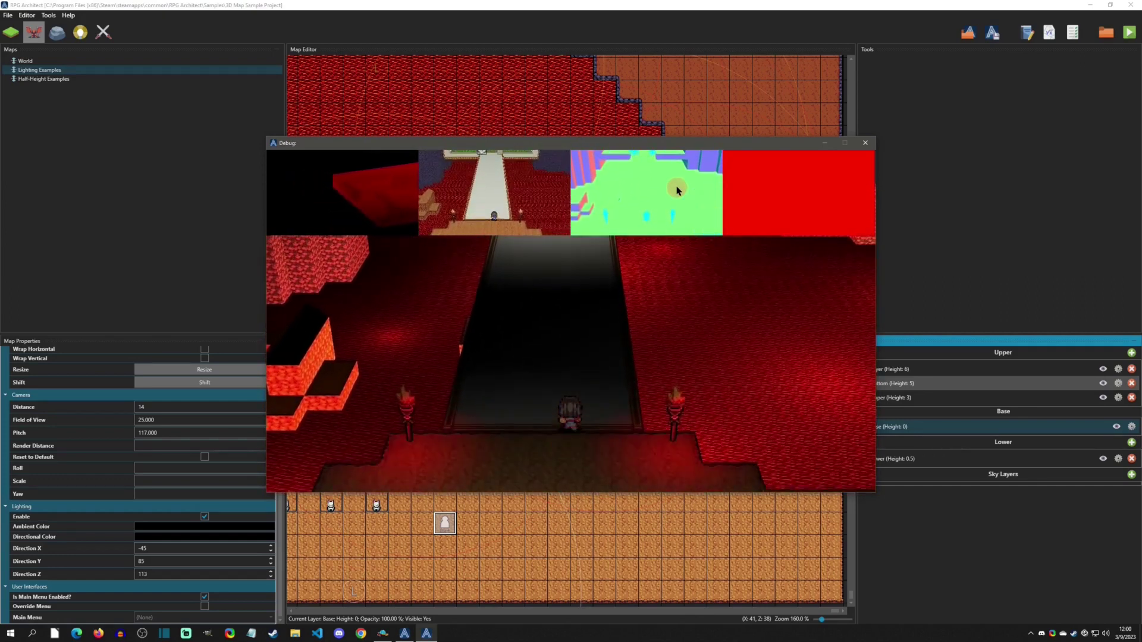
{"action": "key", "text": "Up"}
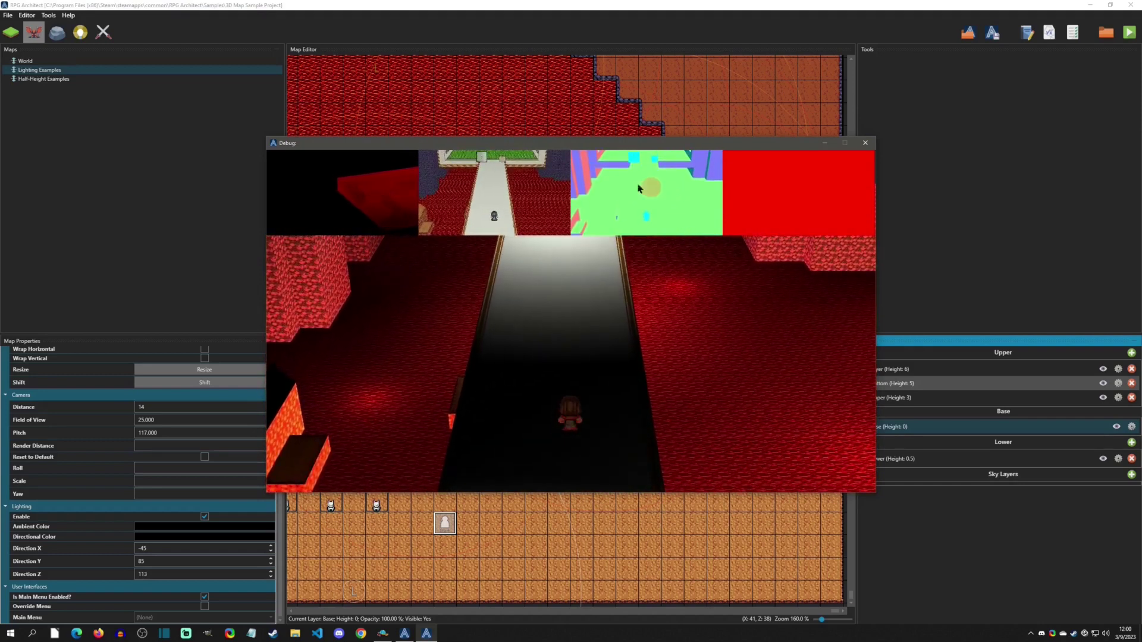
{"action": "key", "text": "Down"}
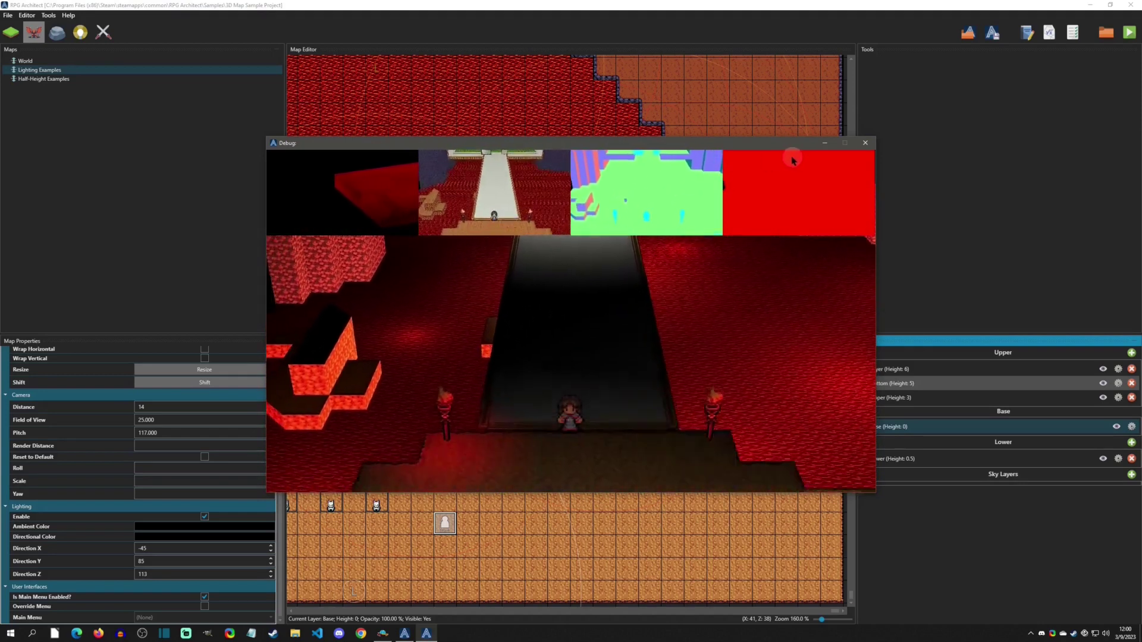
{"action": "key", "text": "Down"}
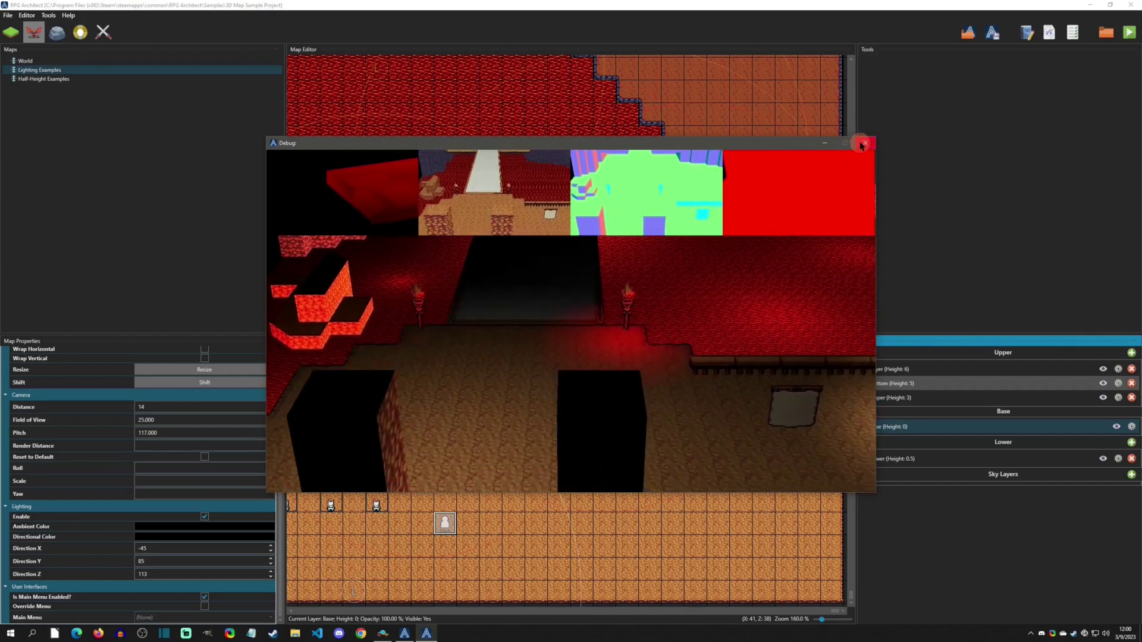
{"action": "key", "text": "Right"}
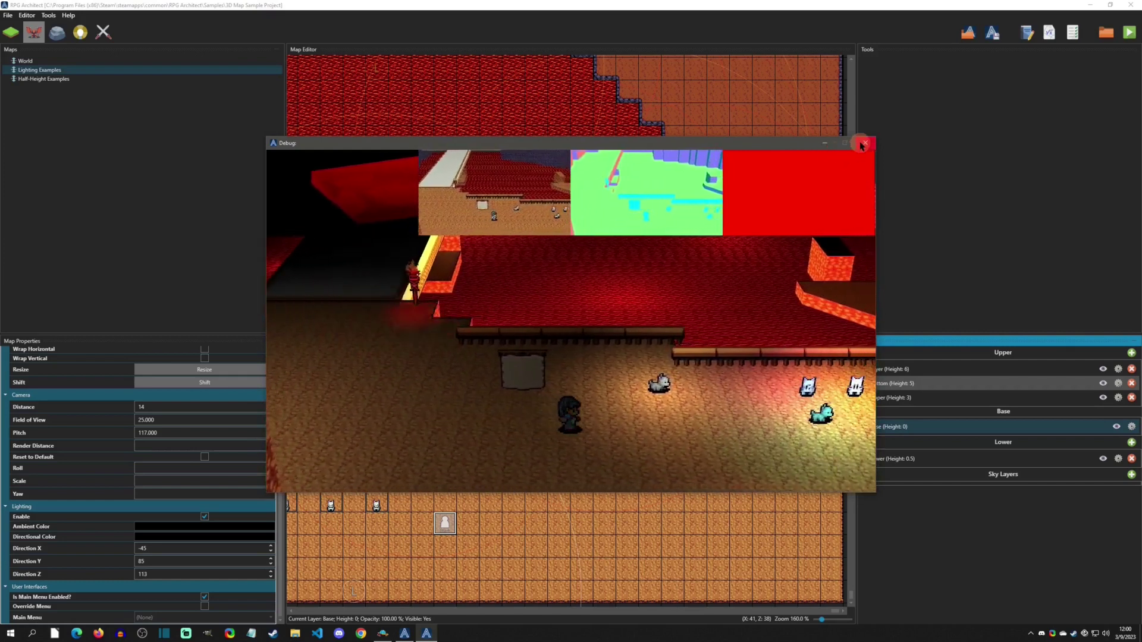
{"action": "key", "text": "Left"}
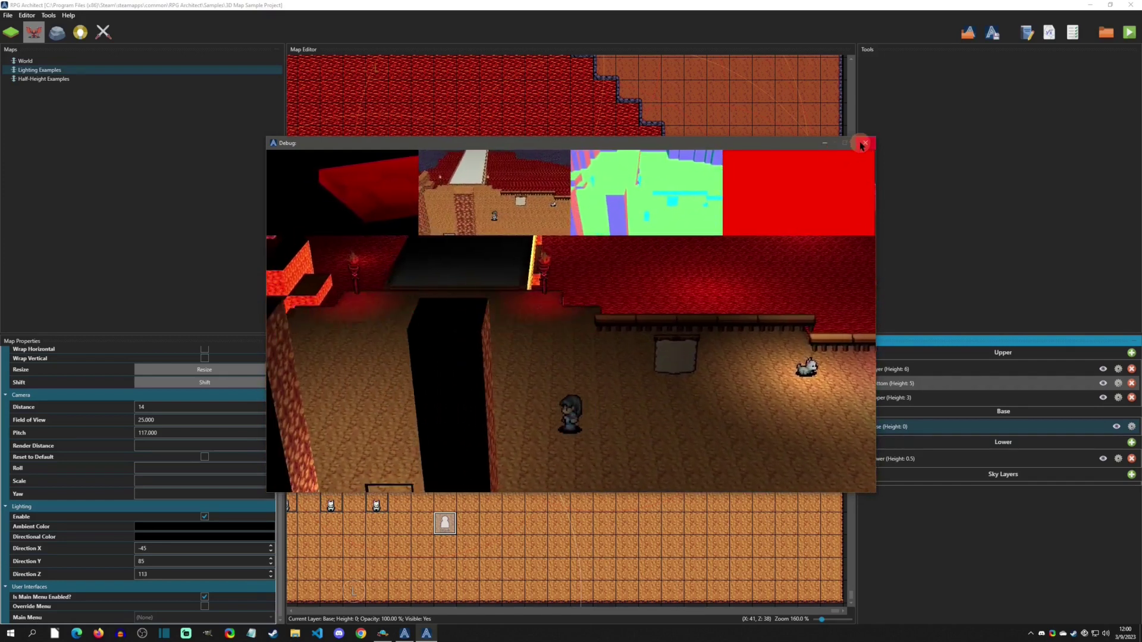
{"action": "left_click", "coordinate": [862, 145]}
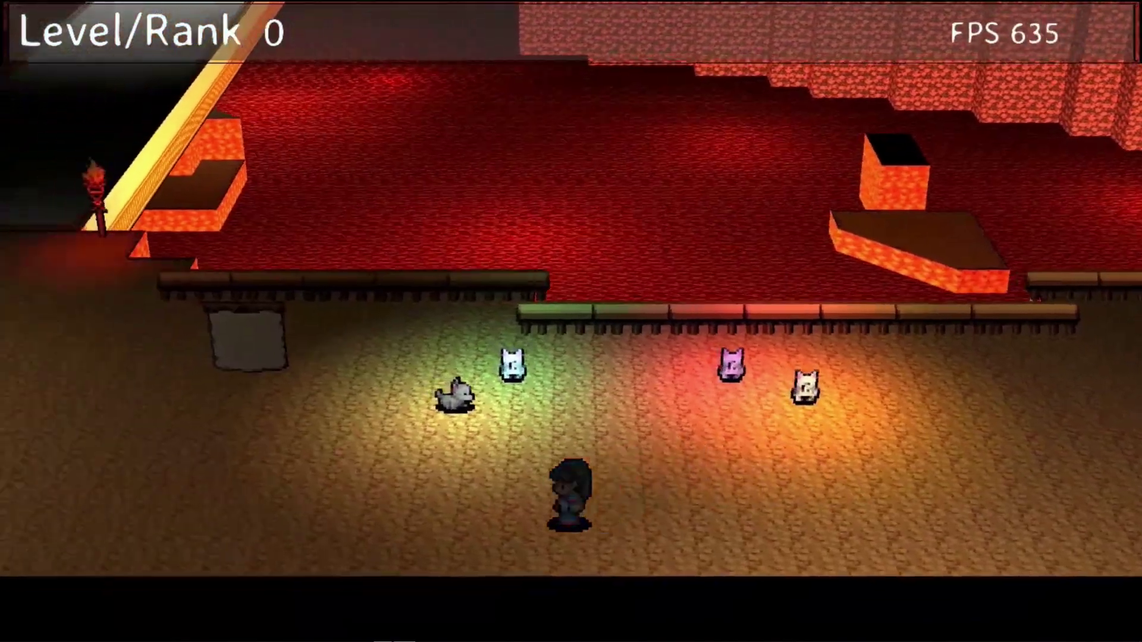
Walk the character from the glowing animals past the torches and along the bridge toward the green-floored building to examine the lighting.
{"action": "key", "text": "Left"}
{"action": "key", "text": "Up"}
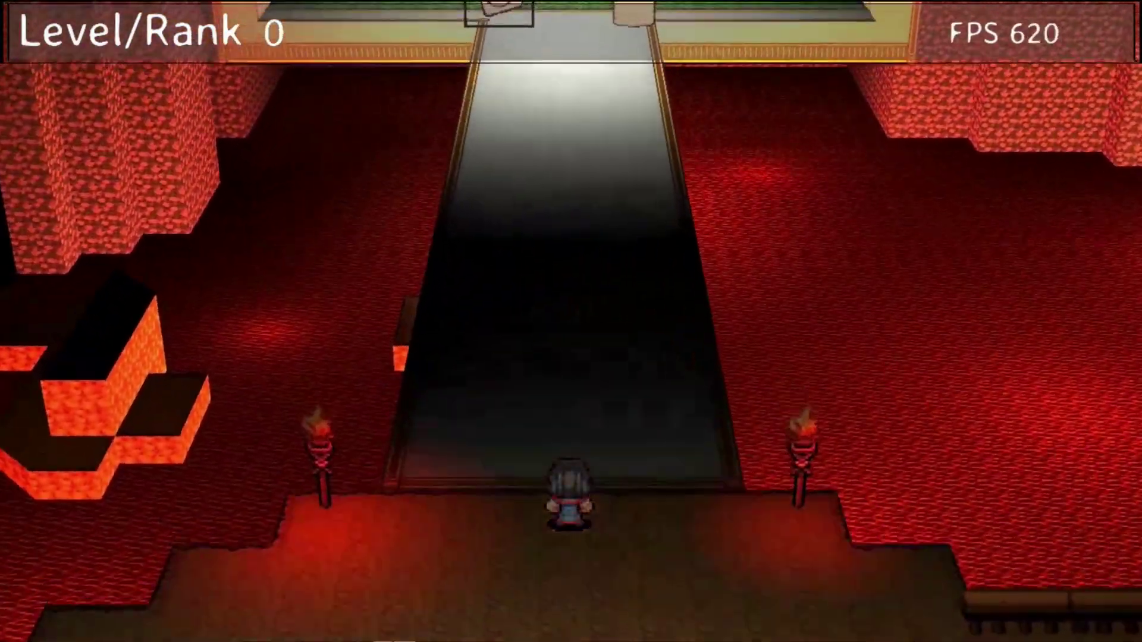
{"action": "key", "text": "Up"}
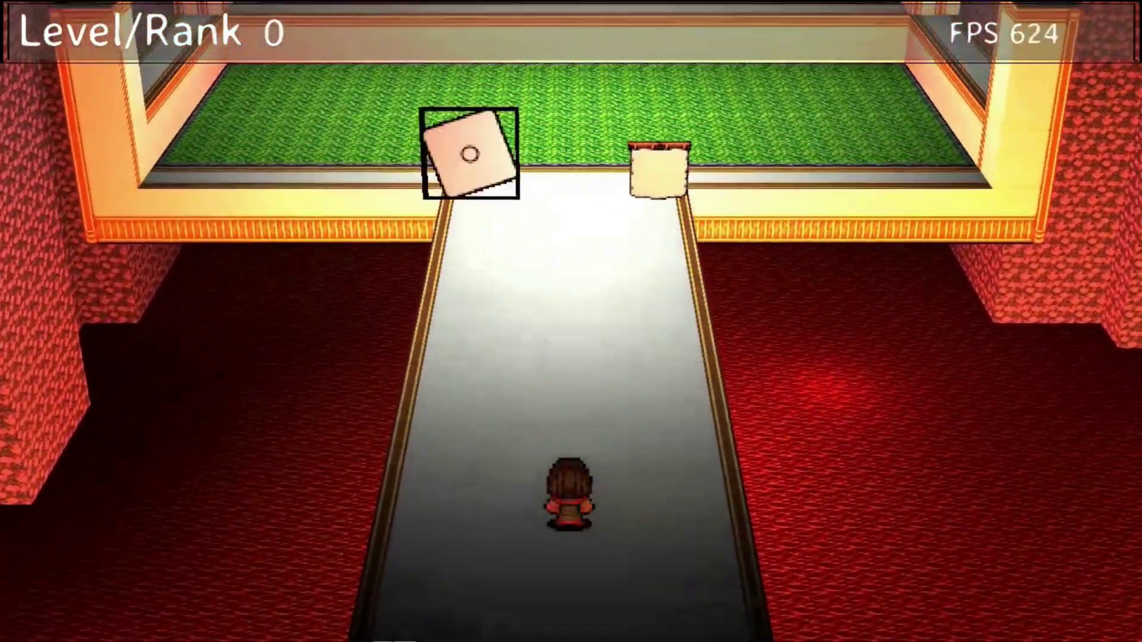